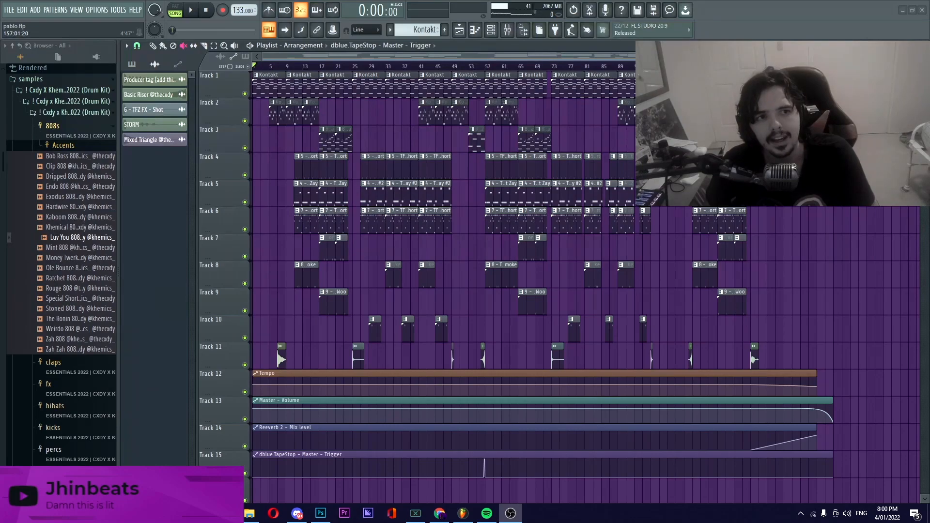
# Step: Open the Kontakt clip at the start of Track 1 in the piano roll
pyautogui.scroll(3, 532, 218)
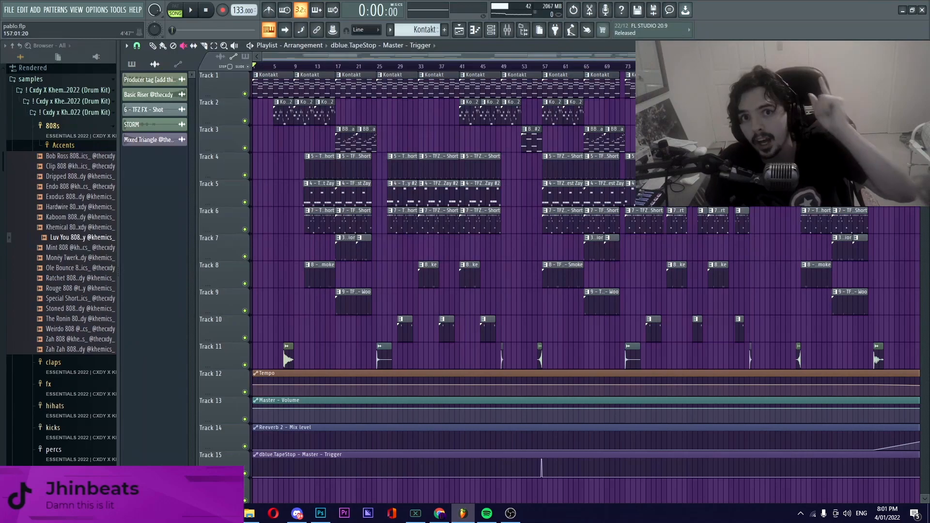
pyautogui.moveTo(798, 56); pyautogui.dragTo(411, 56)
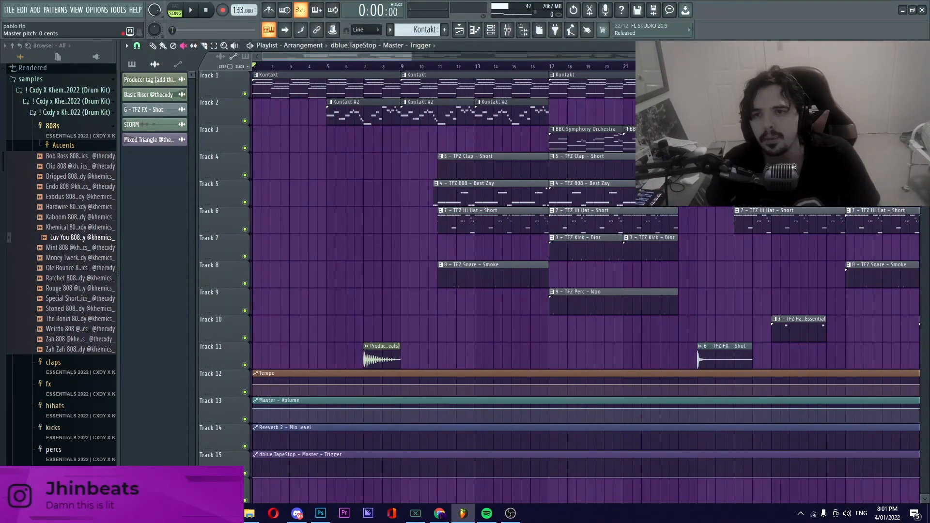
pyautogui.click(153, 46)
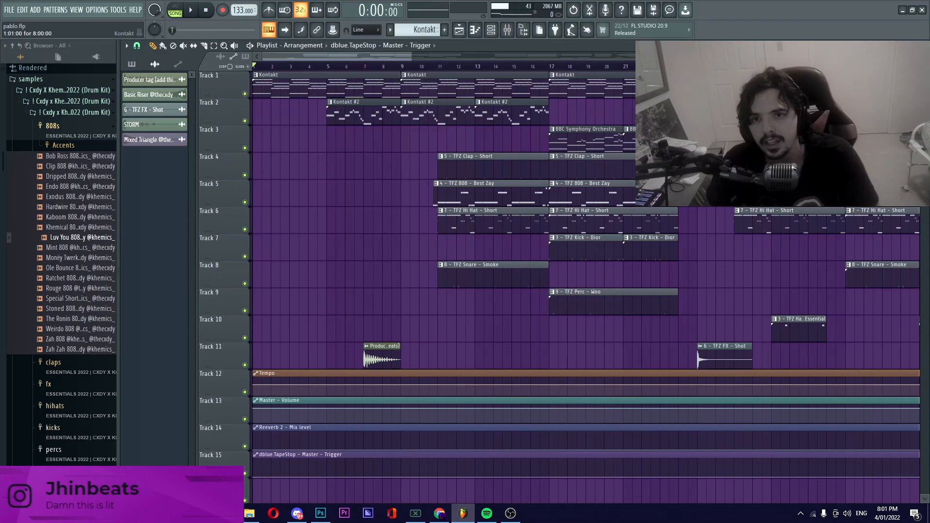
pyautogui.doubleClick(339, 85)
pyautogui.moveTo(557, 57); pyautogui.dragTo(373, 57)
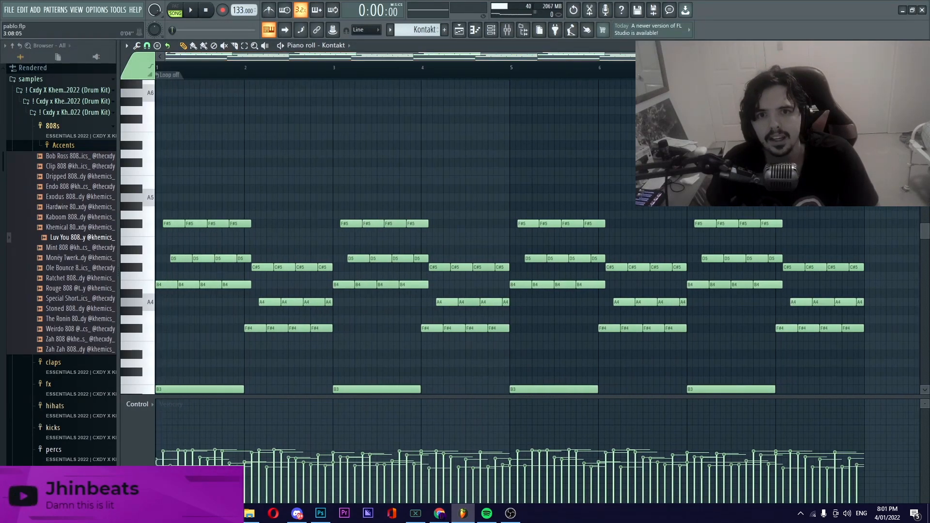
# Step: View the instrument loaded in the first Kontakt channel, and close its plugin window
pyautogui.click(491, 30)
pyautogui.click(294, 243)
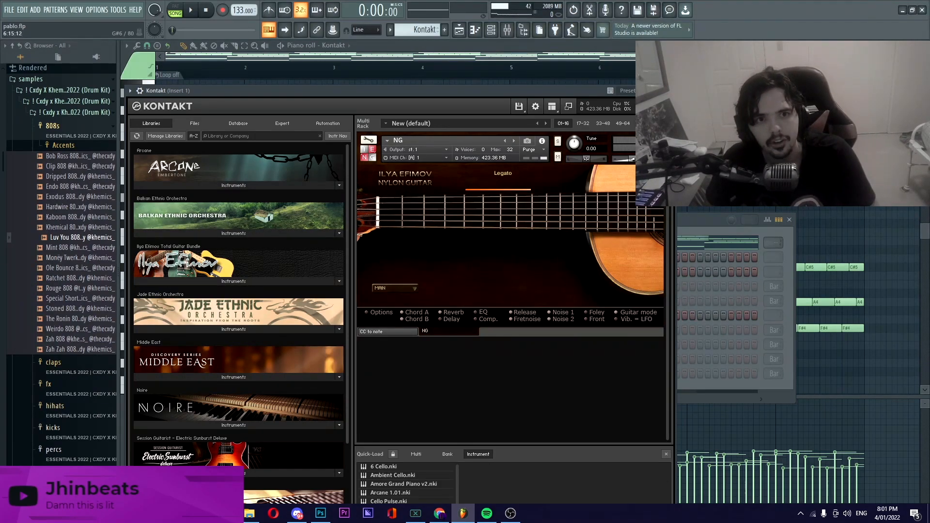
pyautogui.click(670, 91)
pyautogui.rightClick(679, 110)
# Step: Examine the chord and bass notes of the Kontakt pattern in the piano roll
pyautogui.scroll(-3, 680, 110)
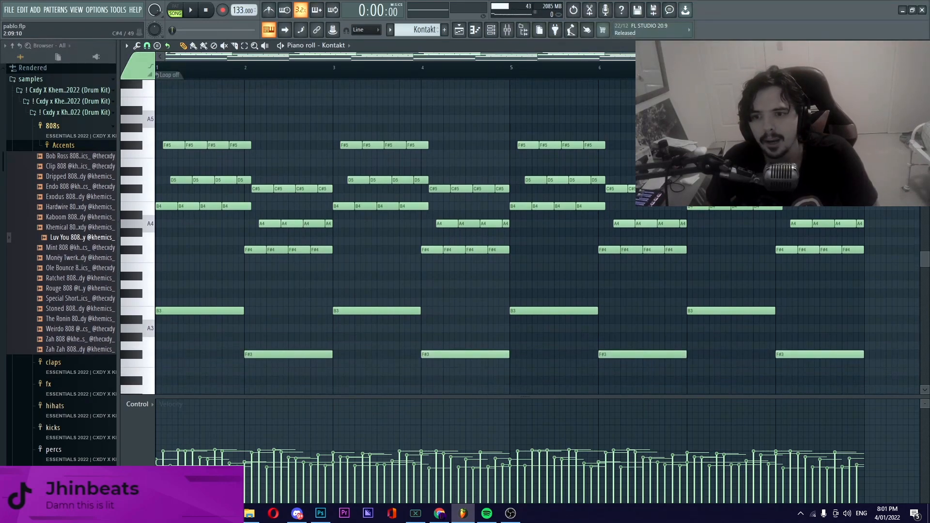
pyautogui.scroll(-3, 387, 233)
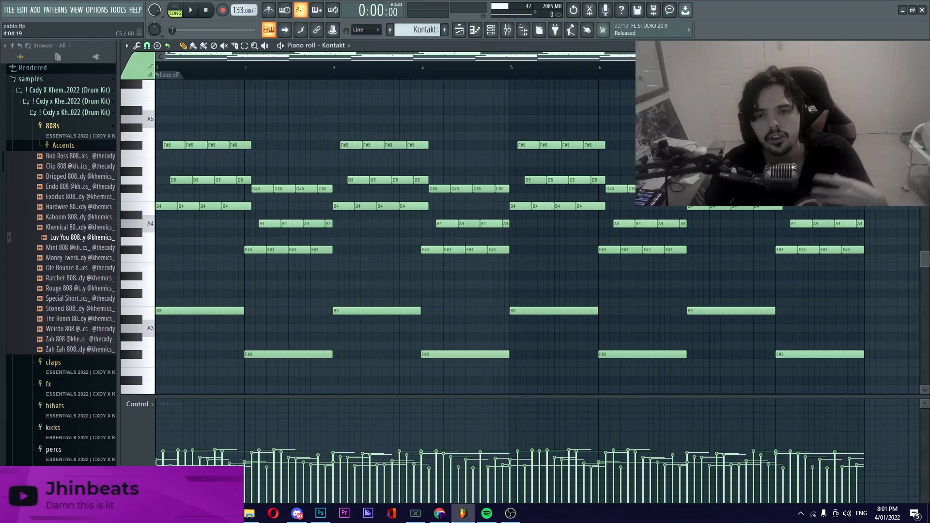
pyautogui.scroll(4, 532, 218)
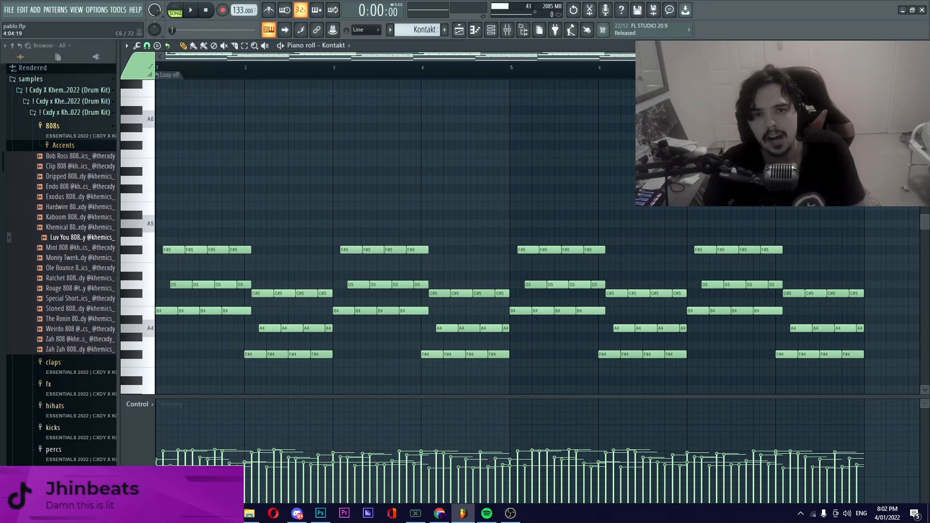
pyautogui.click(491, 30)
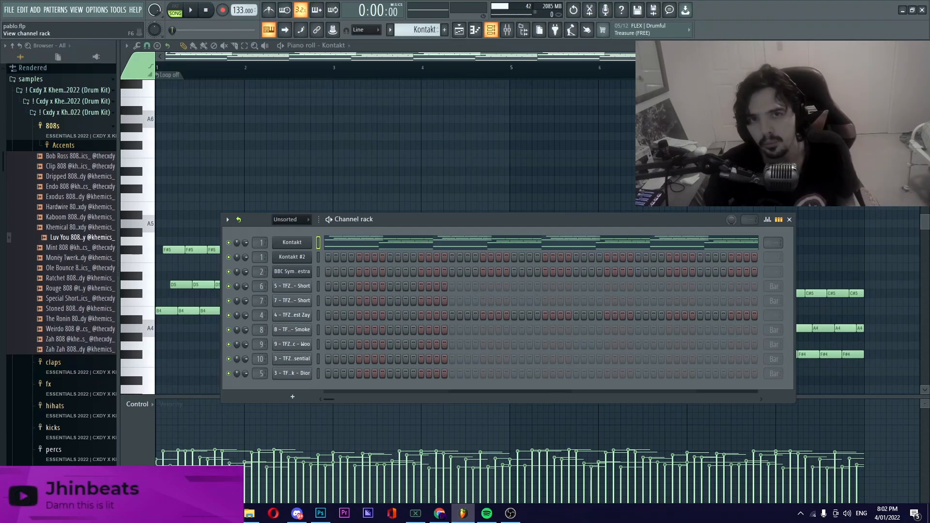
pyautogui.click(491, 30)
pyautogui.scroll(-3, 543, 218)
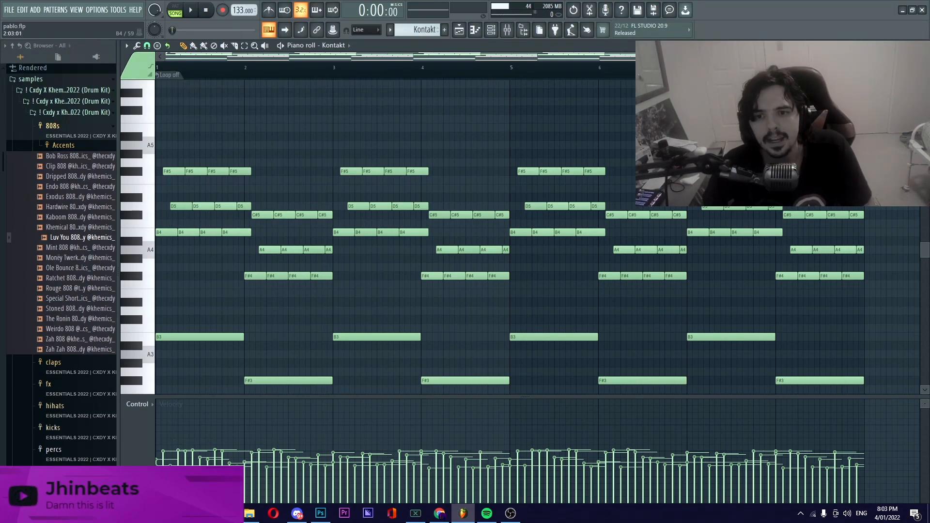
pyautogui.scroll(-1, 249, 249)
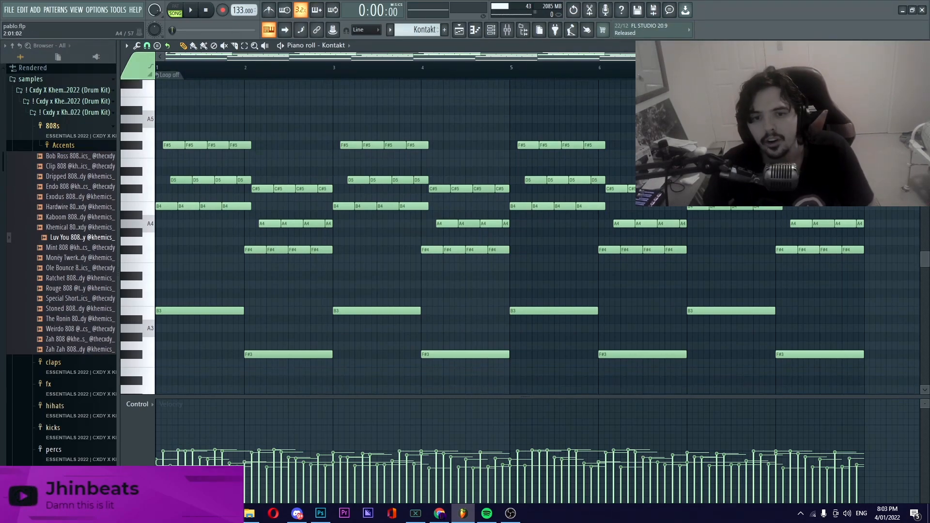
# Step: Switch playback to pattern mode and play the Kontakt pattern while following its notes
pyautogui.click(175, 10)
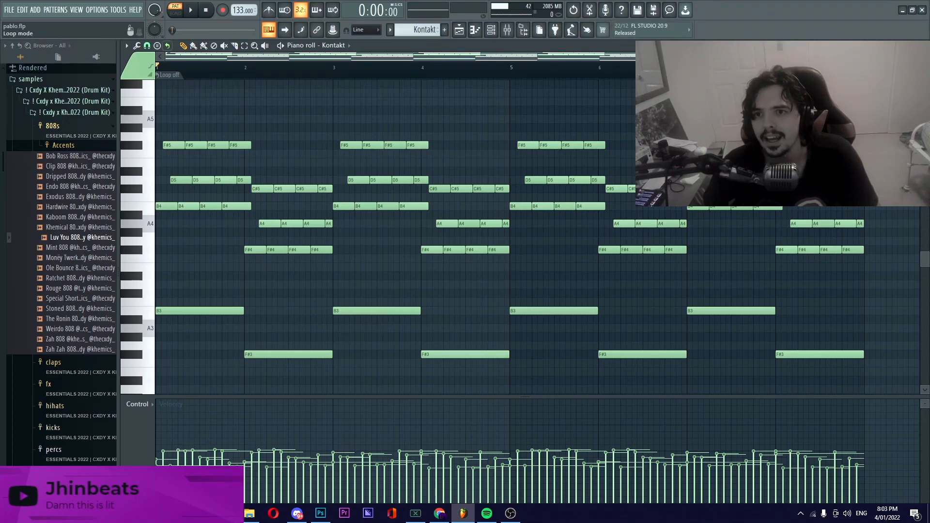
pyautogui.click(190, 10)
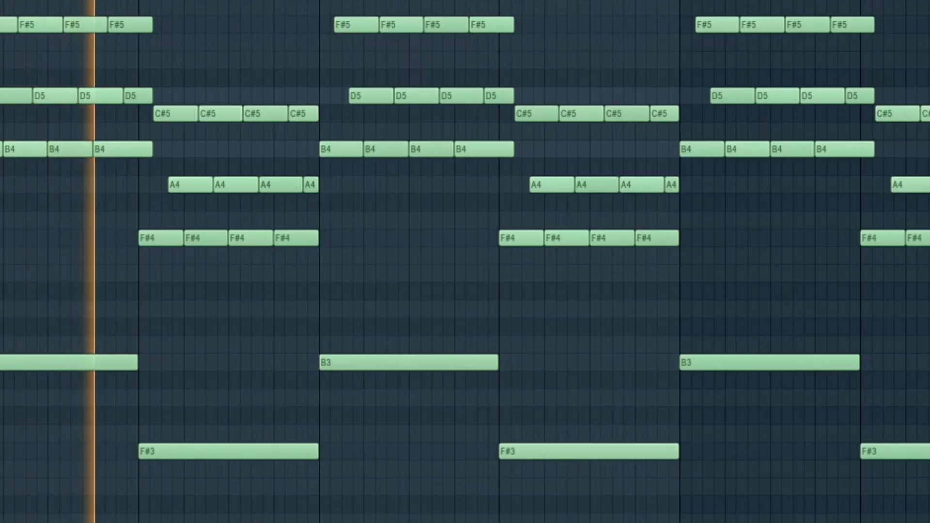
pyautogui.scroll(-3, 465, 261)
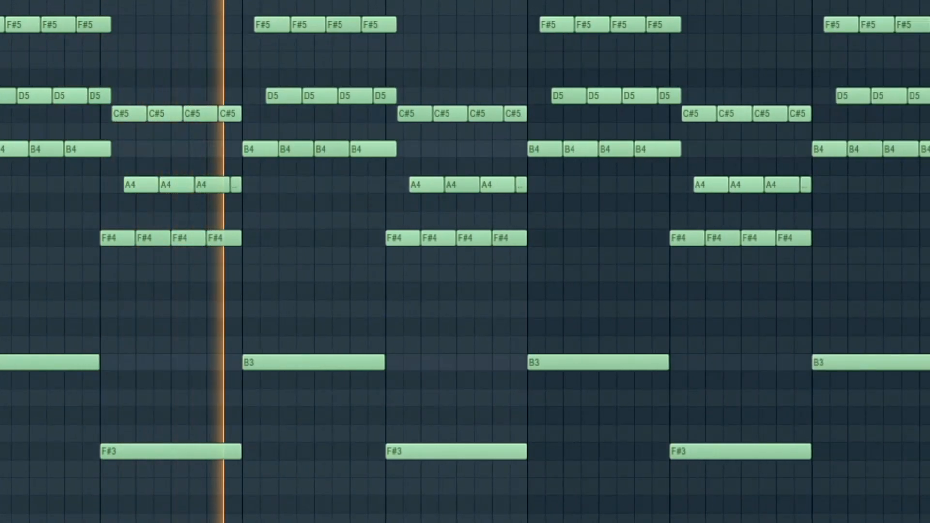
pyautogui.scroll(2, 465, 262)
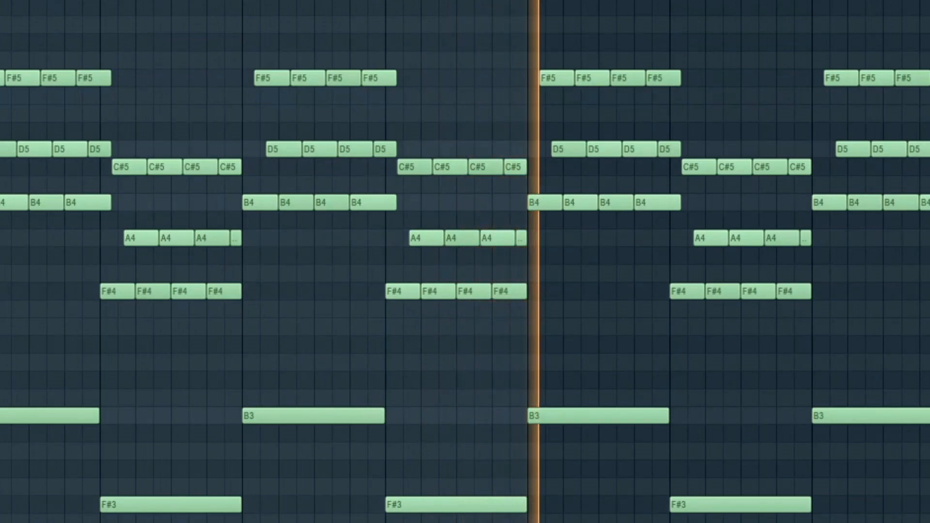
pyautogui.scroll(-2, 465, 261)
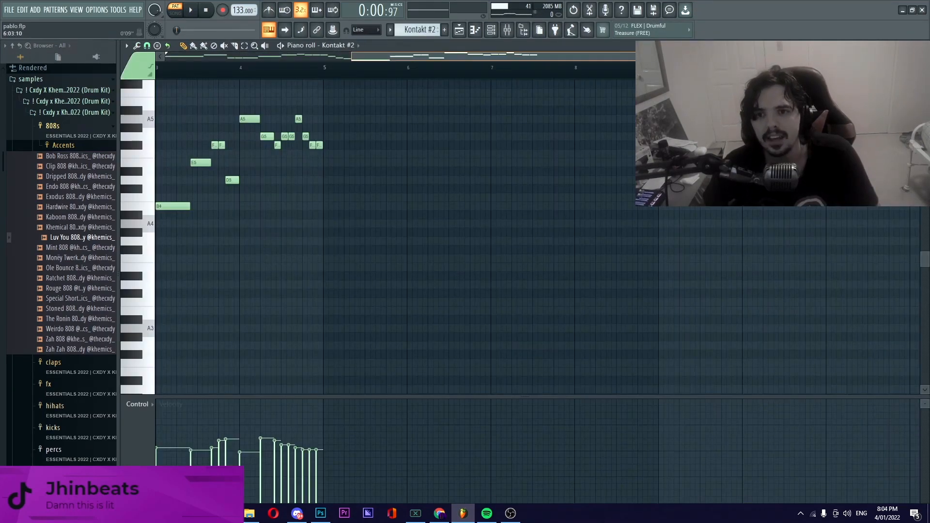
# Step: Play the Kontakt #2 melody pattern from its start, and stop playback
pyautogui.press('space')
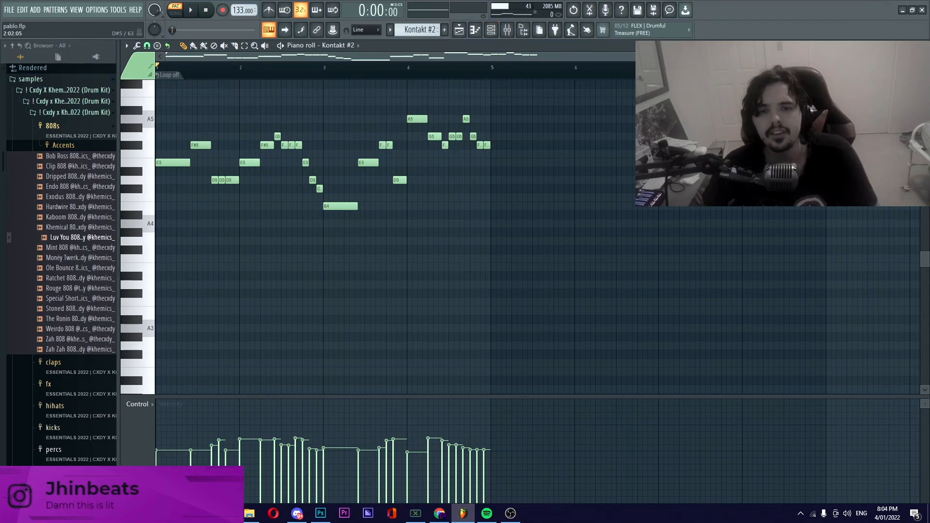
pyautogui.scroll(3, 387, 232)
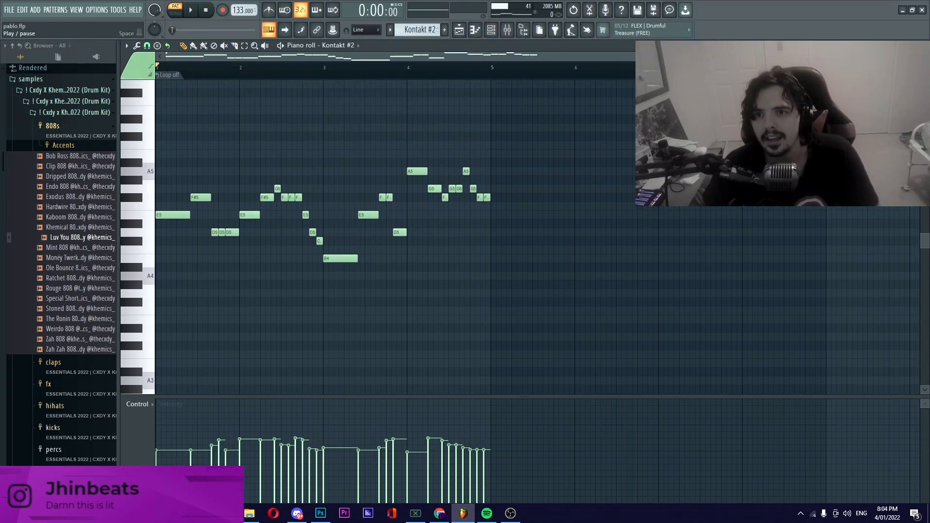
pyautogui.click(190, 10)
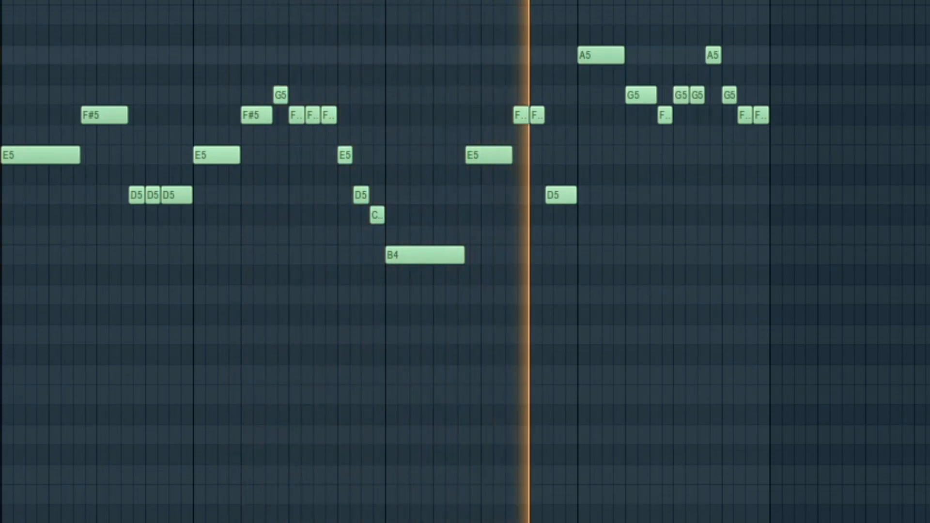
pyautogui.press('space')
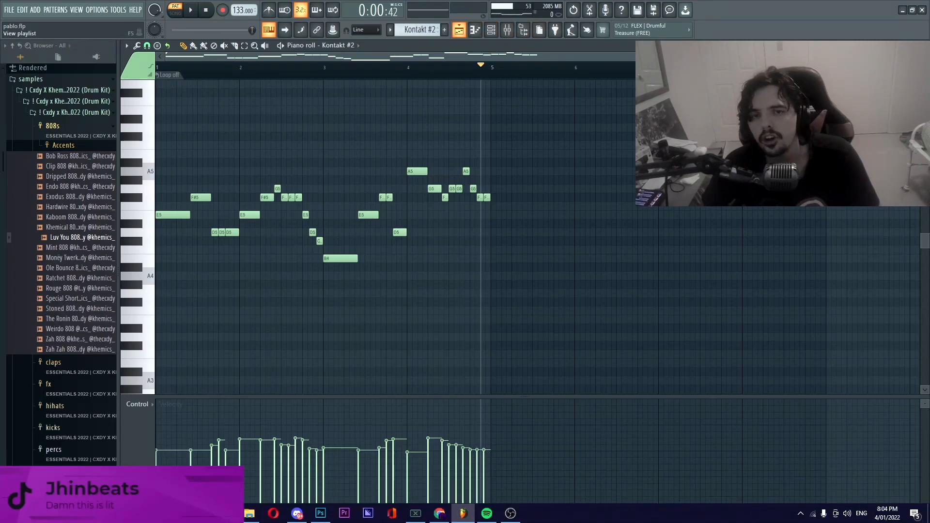
# Step: Return to the playlist and select bars 9 to 17 as the playback range
pyautogui.click(458, 30)
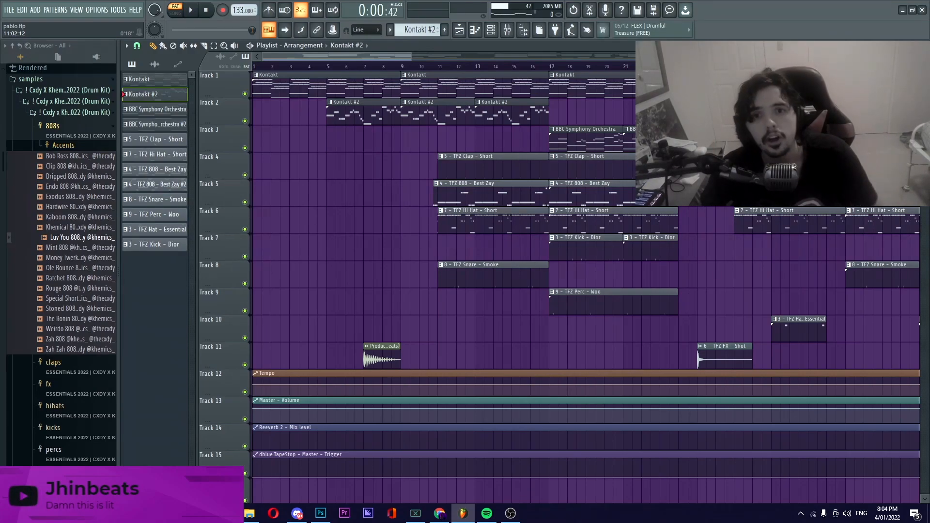
pyautogui.moveTo(411, 56); pyautogui.dragTo(621, 57)
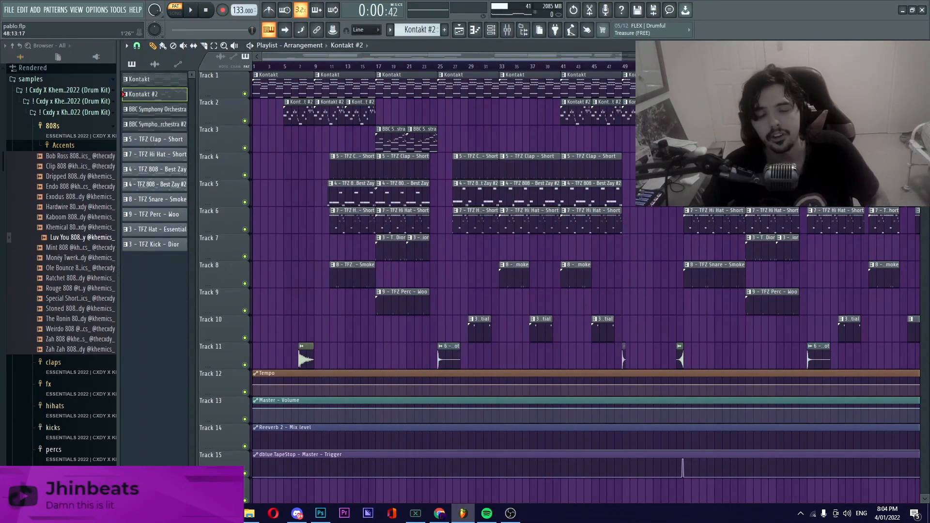
pyautogui.moveTo(622, 57); pyautogui.dragTo(723, 56)
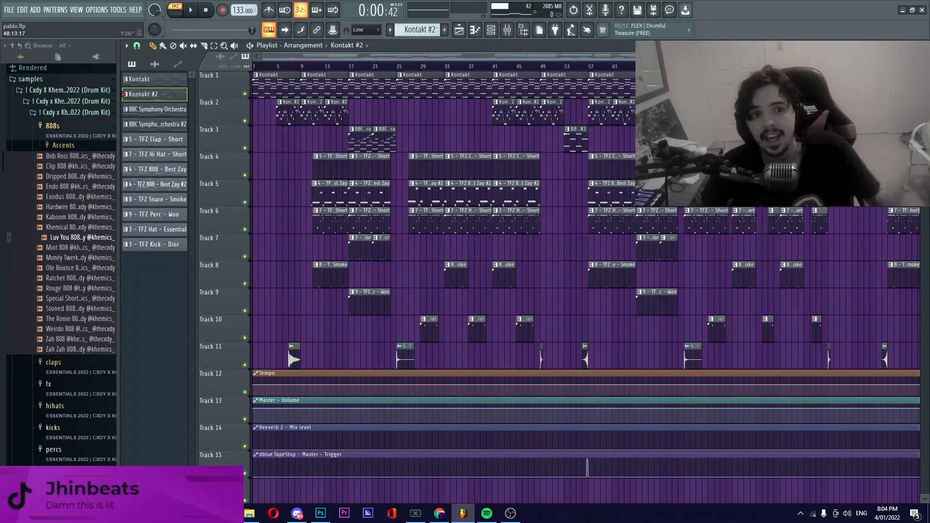
pyautogui.moveTo(723, 57); pyautogui.dragTo(857, 56)
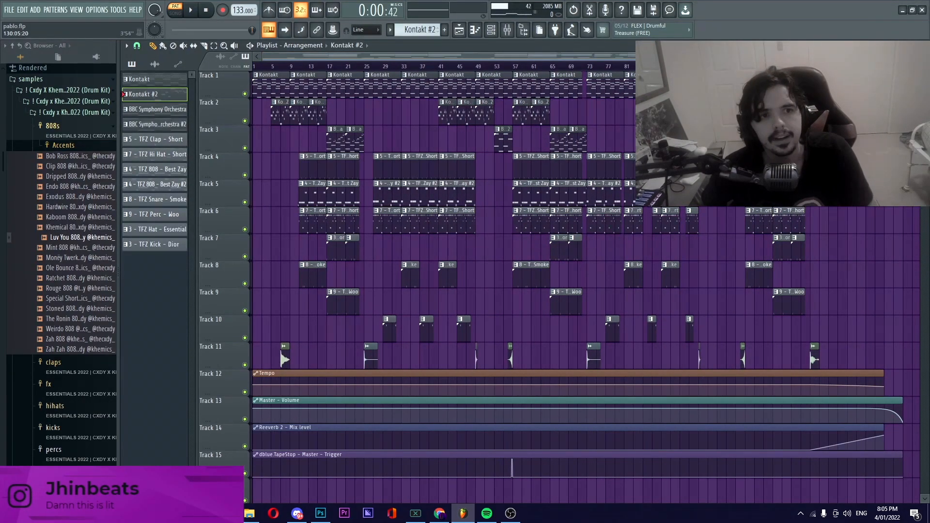
pyautogui.moveTo(856, 57); pyautogui.dragTo(552, 56)
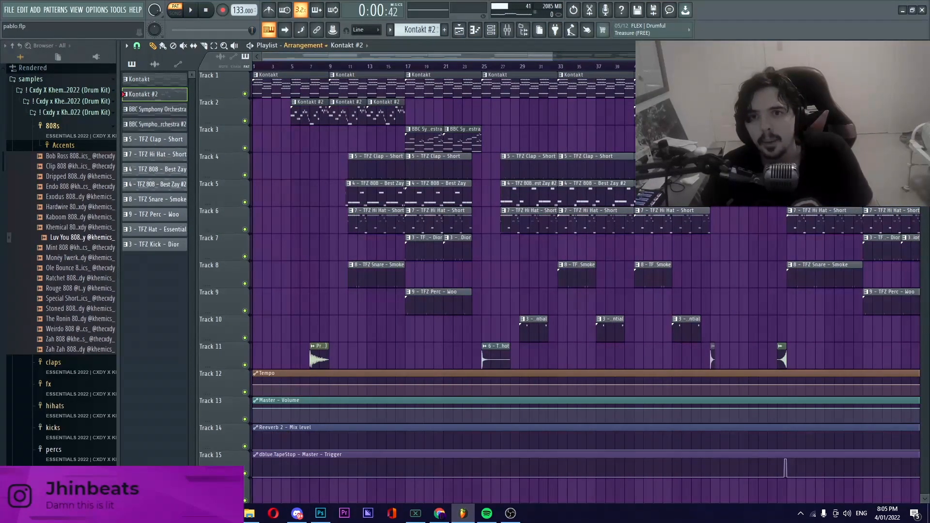
pyautogui.moveTo(329, 66); pyautogui.dragTo(404, 67)
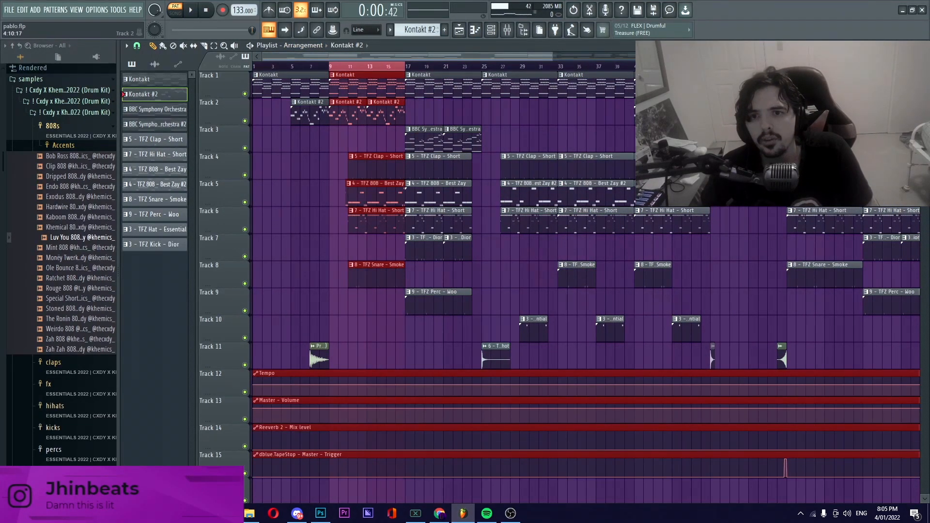
# Step: Solo Tracks 1 and 2 together and switch playback to song mode
pyautogui.rightClick(245, 121)
pyautogui.click(245, 93)
pyautogui.press('l')
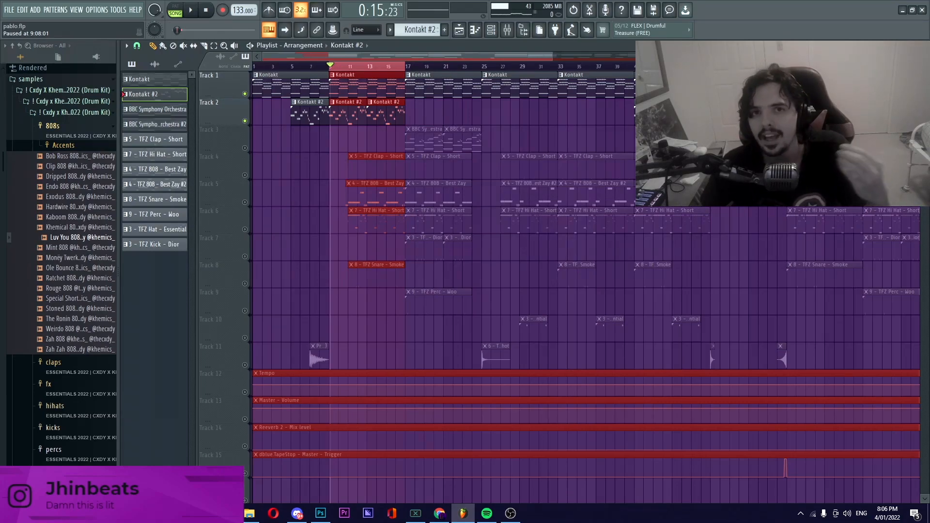
# Step: Solo Track 3 and examine the notes of its BBC Symphony Orchestra clip in the piano roll
pyautogui.rightClick(245, 149)
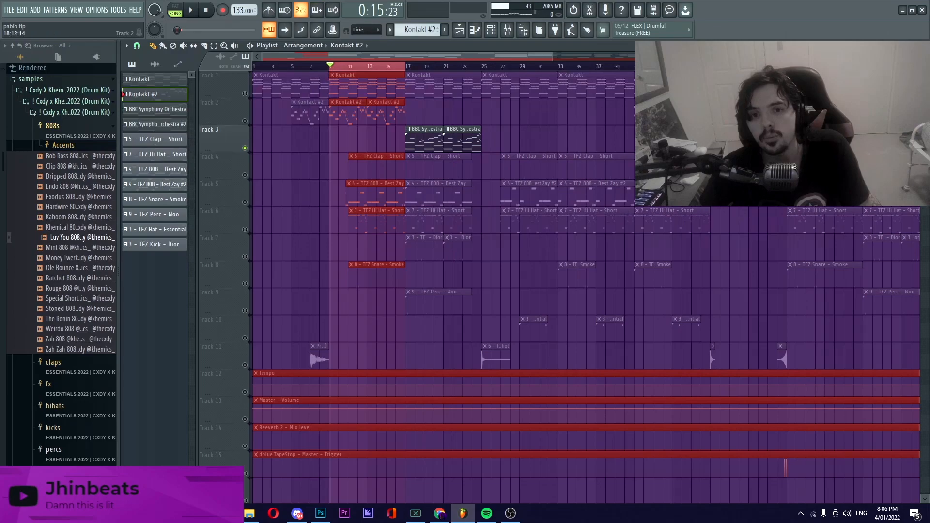
pyautogui.press('space')
pyautogui.doubleClick(439, 140)
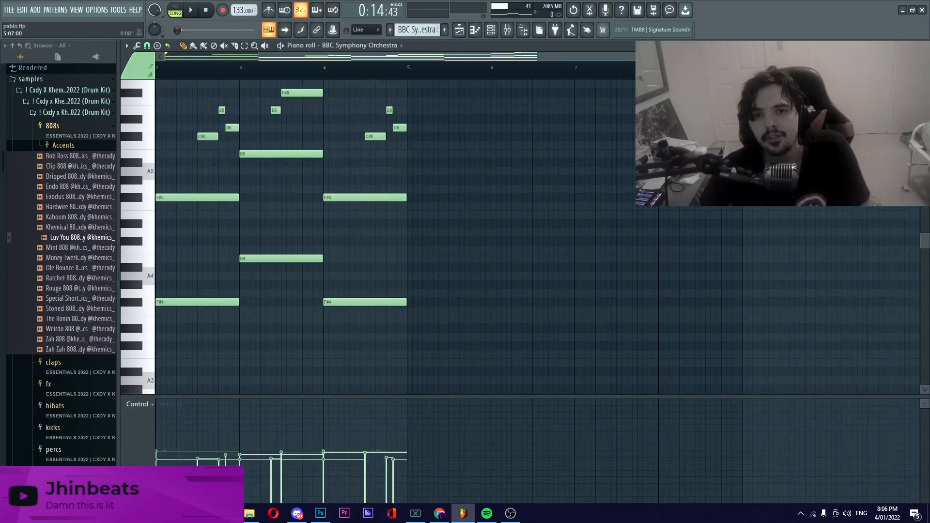
pyautogui.moveTo(437, 57); pyautogui.dragTo(334, 57)
pyautogui.scroll(5, 296, 136)
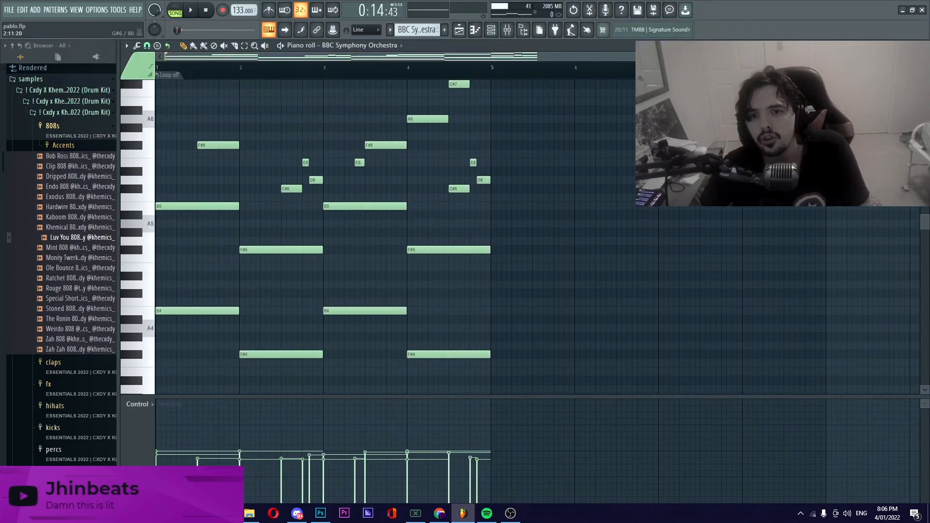
pyautogui.scroll(-2, 296, 136)
pyautogui.click(459, 30)
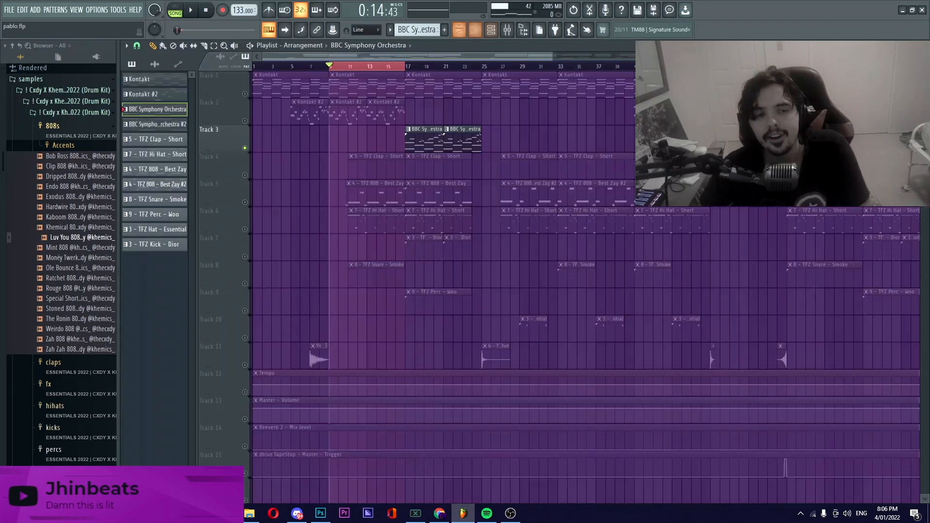
# Step: Examine the notes of Track 3's BBC Symphony Orchestra #2 clip, and clear the time selection in the playlist
pyautogui.doubleClick(767, 141)
pyautogui.moveTo(450, 57); pyautogui.dragTo(339, 57)
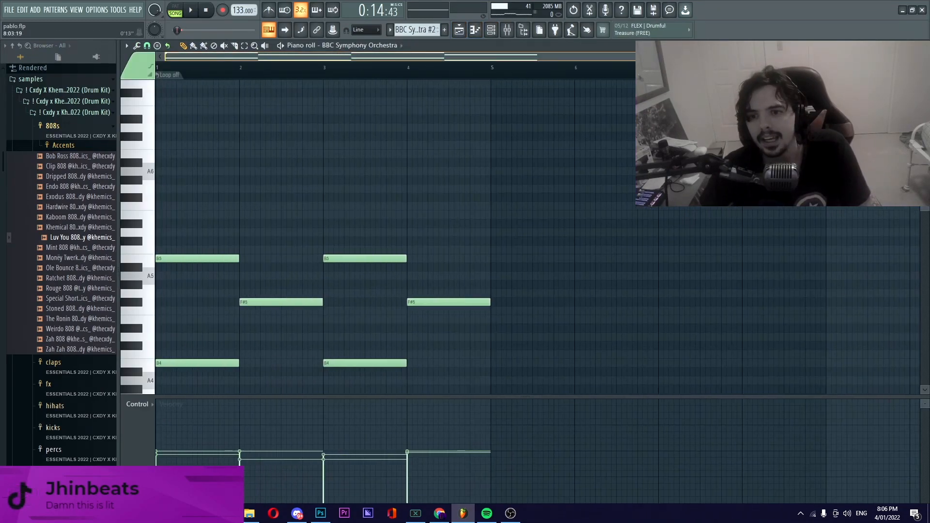
pyautogui.scroll(-2, 341, 128)
pyautogui.scroll(-1, 341, 128)
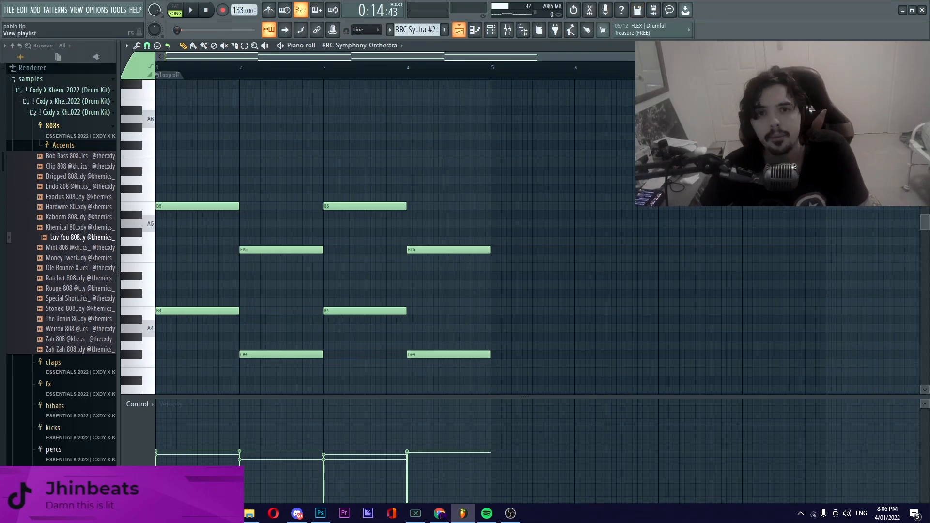
pyautogui.click(458, 30)
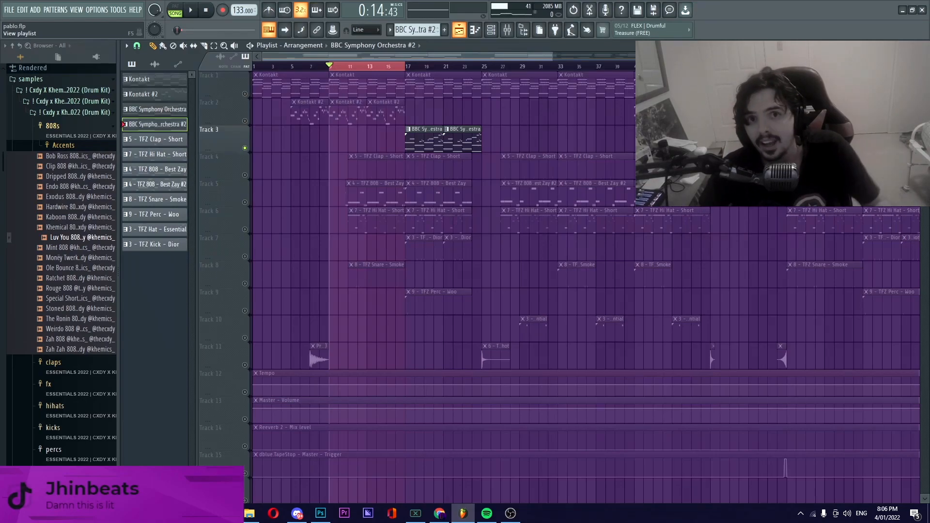
pyautogui.hotkey('ctrl', 'd')
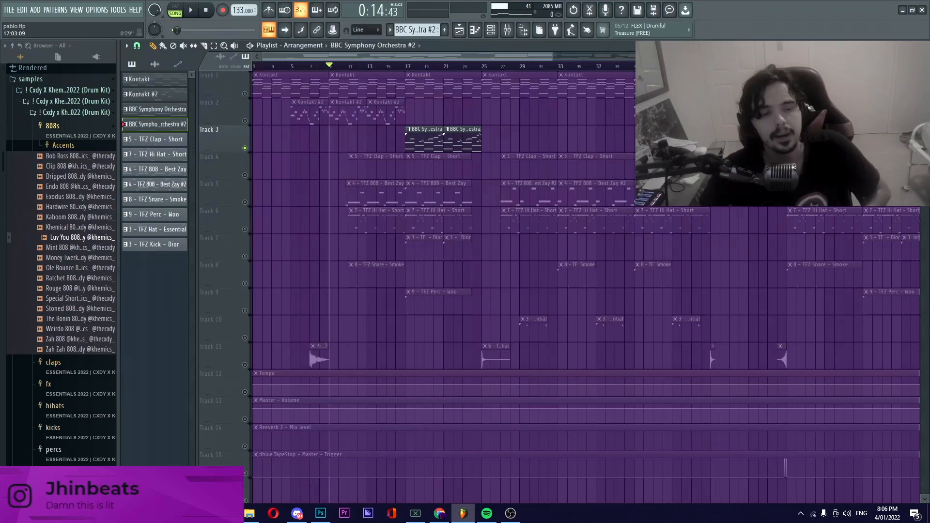
# Step: Examine the notes of Track 5's TFZ 808 - Best Zay clip in the piano roll and return to the playlist
pyautogui.moveTo(551, 57); pyautogui.dragTo(421, 57)
pyautogui.doubleClick(446, 191)
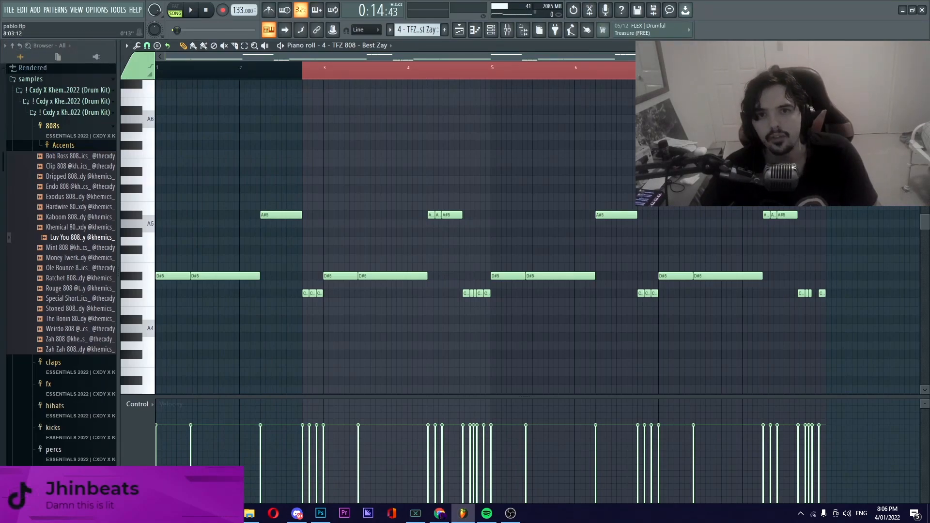
pyautogui.click(459, 30)
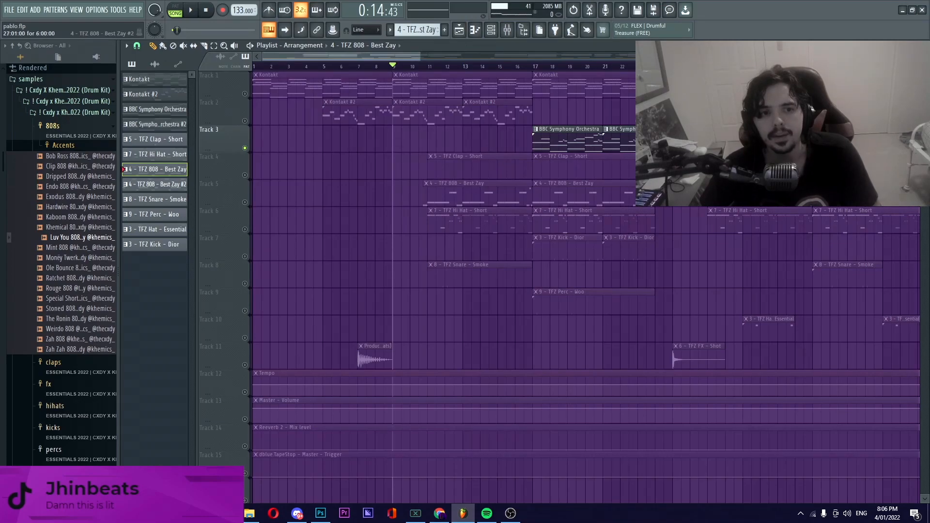
# Step: Examine the TFZ 808 - Best Zay #2 pattern's notes and compare them with the first 808 pattern
pyautogui.doubleClick(155, 184)
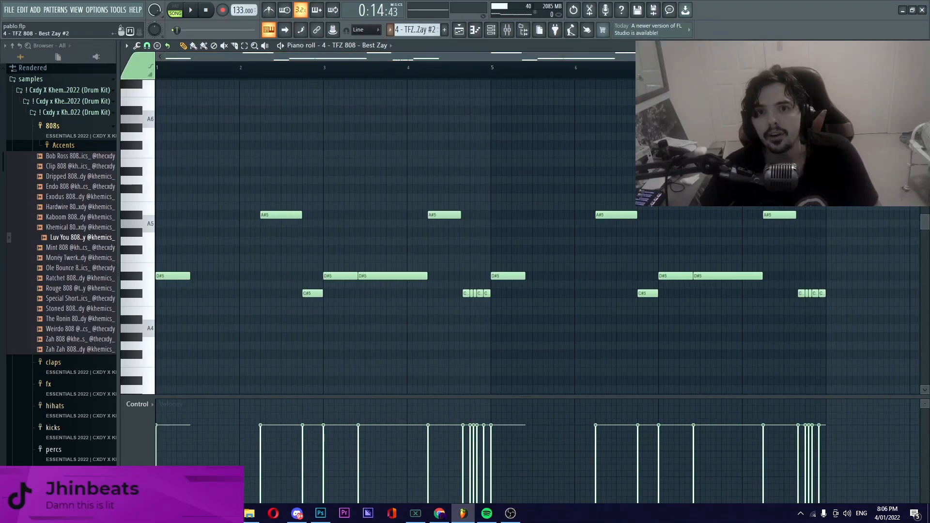
pyautogui.click(459, 30)
pyautogui.click(475, 30)
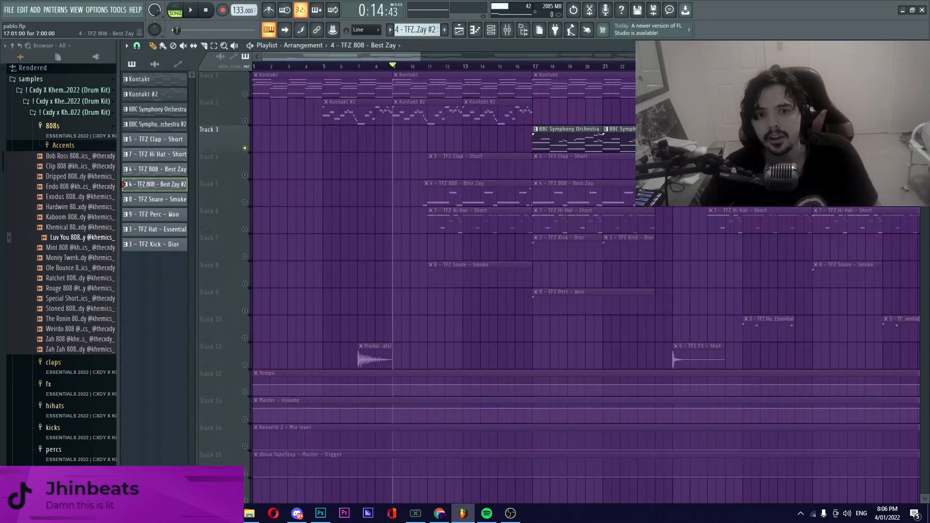
pyautogui.hscroll(-3, 432, 68)
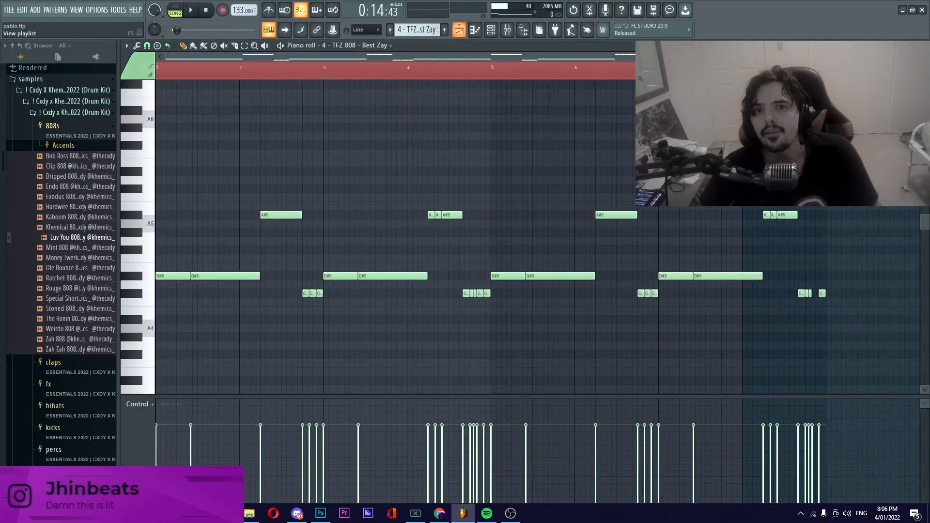
pyautogui.click(459, 30)
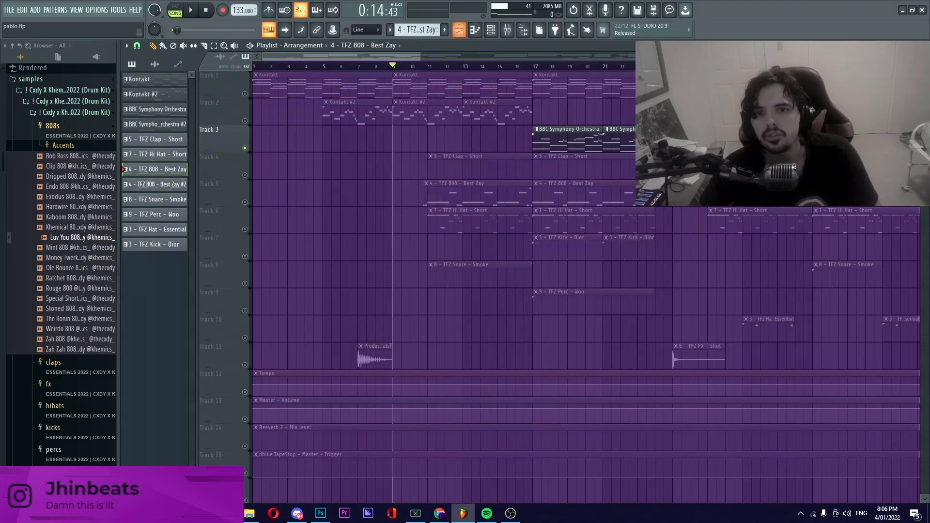
# Step: View the whole arrangement and unsolo Track 3 so that all playlist tracks are active
pyautogui.scroll(-6, 585, 285)
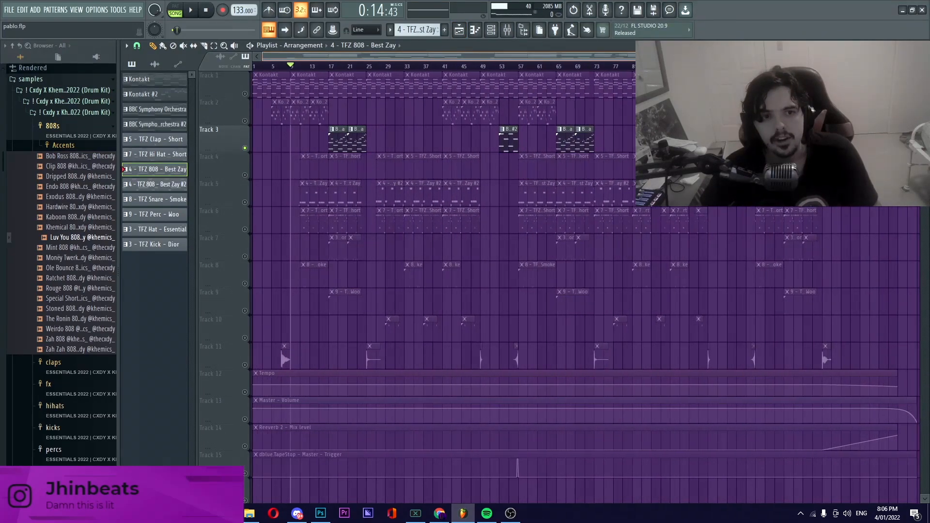
pyautogui.scroll(4, 585, 285)
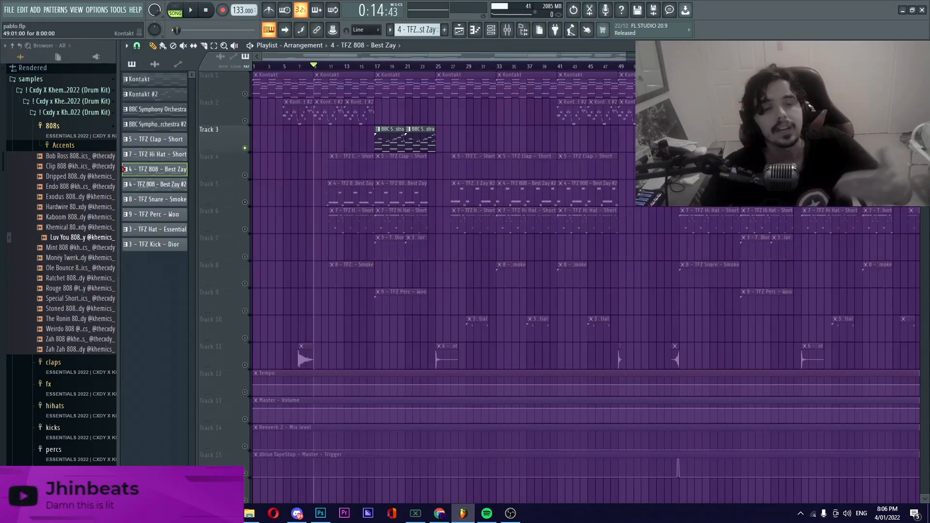
pyautogui.scroll(-4, 485, 218)
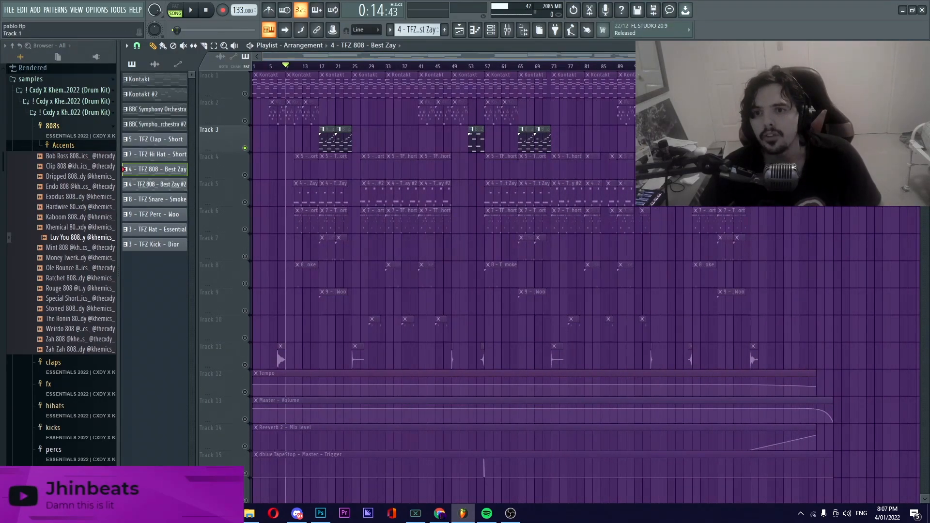
pyautogui.rightClick(245, 94)
pyautogui.rightClick(245, 94)
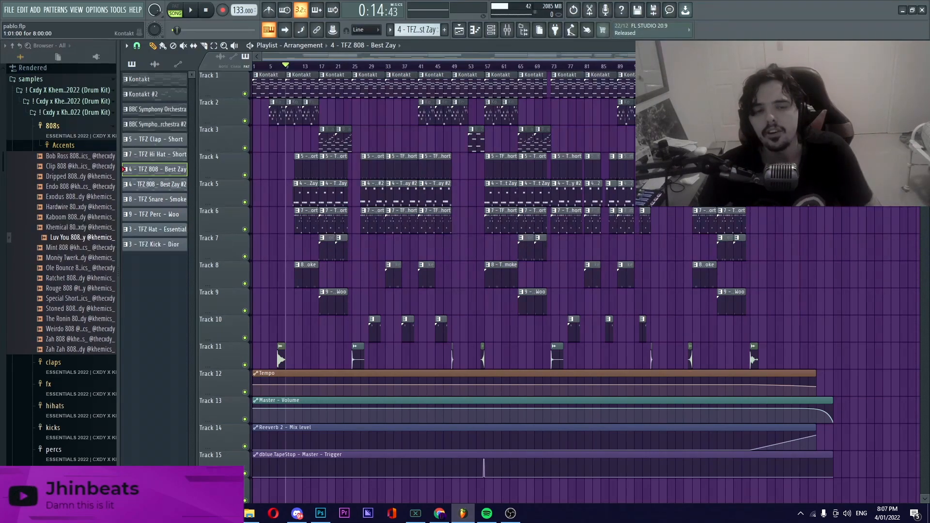
# Step: Inspect the TFZ FX - Shot and Mixed Triangle samples used by Track 11's audio clips
pyautogui.moveTo(909, 56); pyautogui.dragTo(437, 56)
pyautogui.hscroll(5, 474, 357)
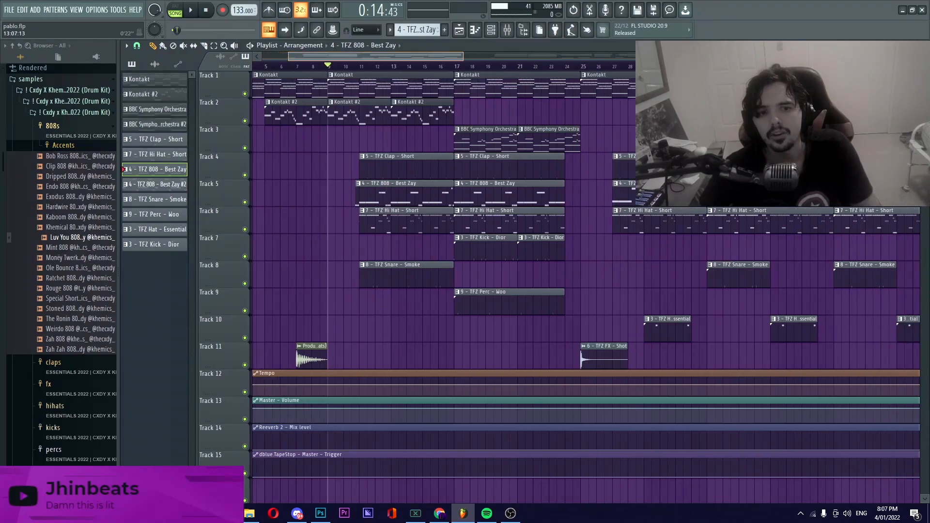
pyautogui.doubleClick(474, 358)
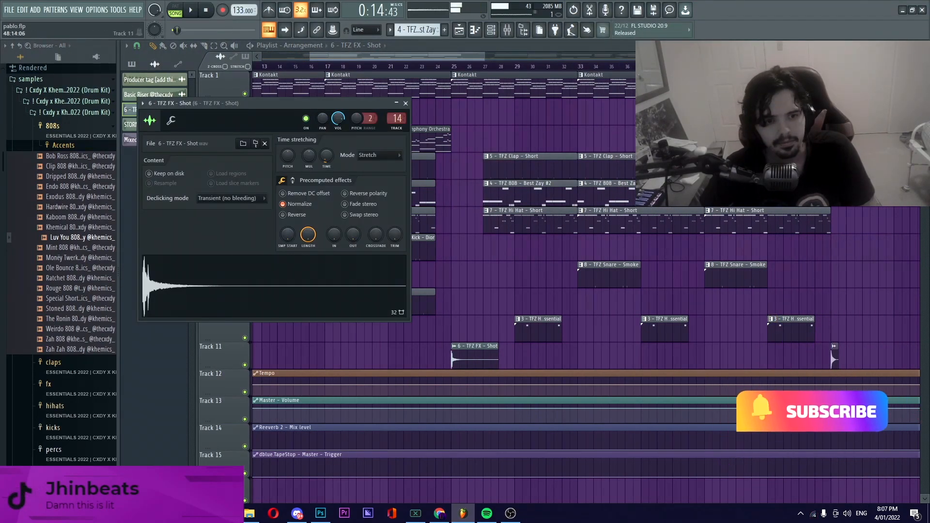
pyautogui.doubleClick(833, 357)
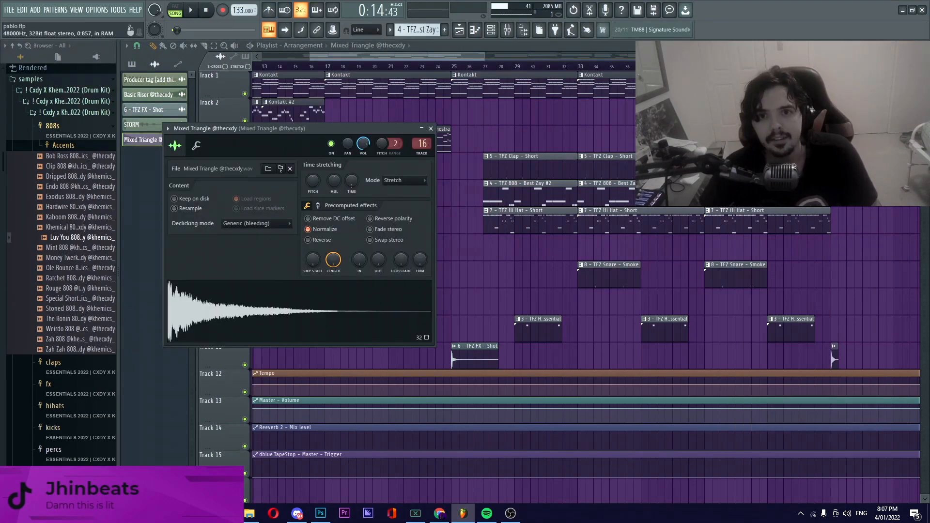
pyautogui.click(430, 128)
# Step: Inspect the Basic Riser sample of Track 11's clip just before bar 57, and close its settings
pyautogui.moveTo(461, 56); pyautogui.dragTo(597, 56)
pyautogui.click(431, 356)
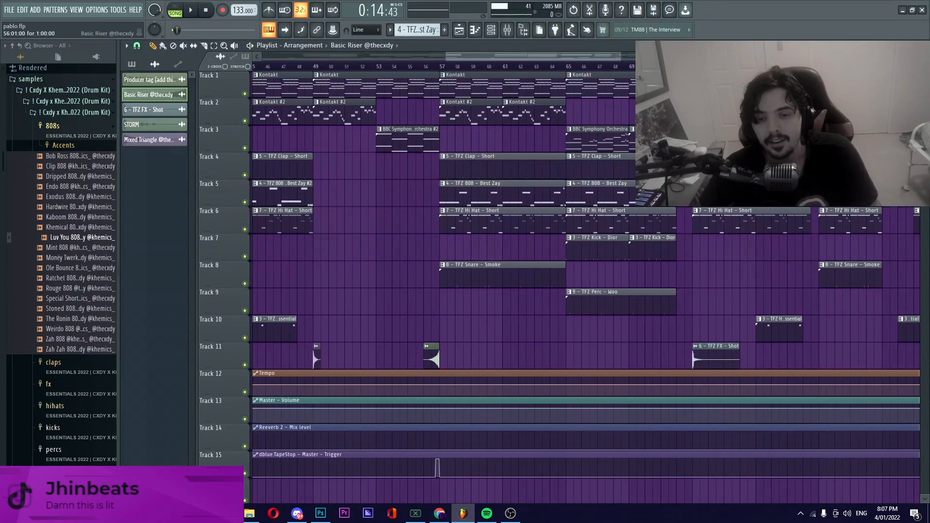
pyautogui.doubleClick(431, 356)
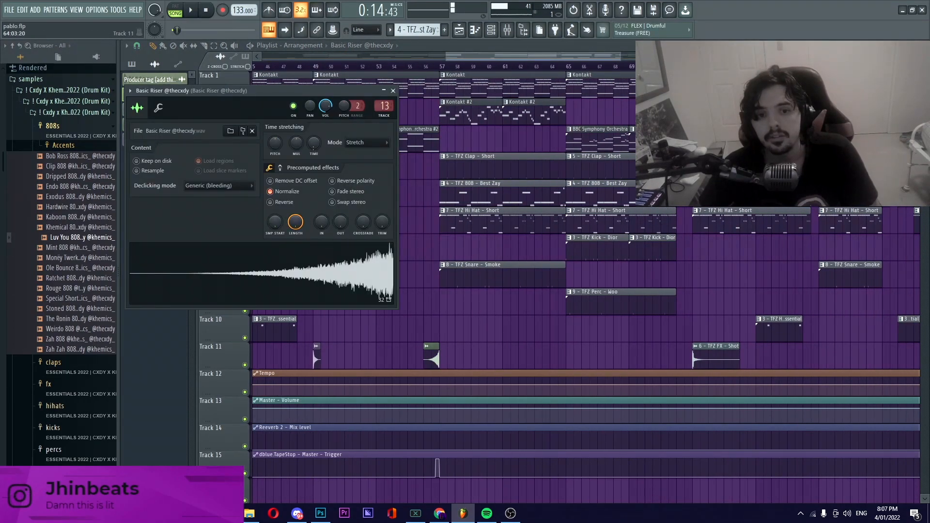
pyautogui.click(393, 91)
pyautogui.moveTo(620, 56); pyautogui.dragTo(846, 56)
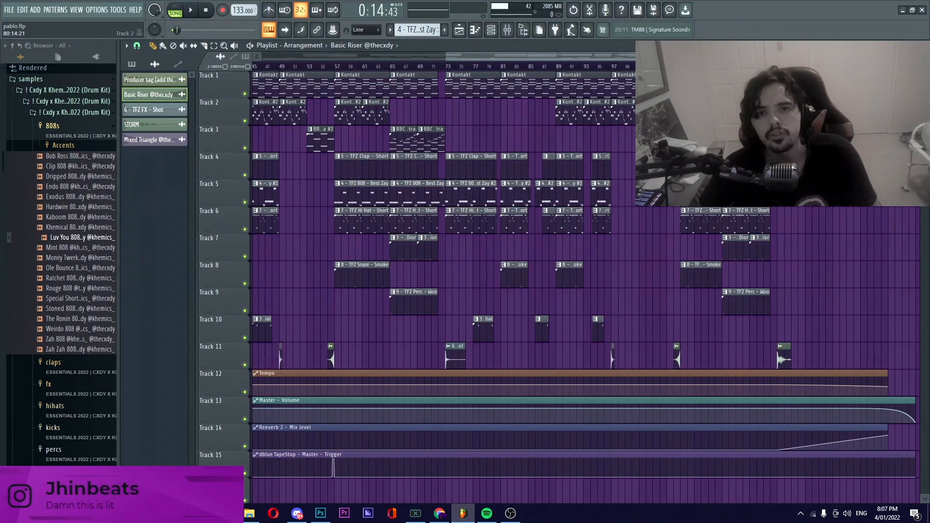
# Step: Preview the STORM audio sample in its channel settings and close them
pyautogui.click(138, 125)
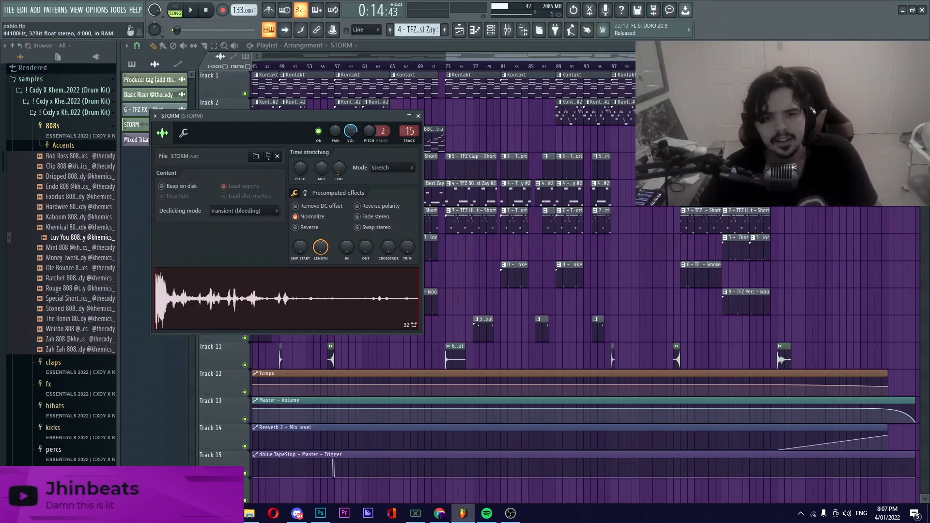
pyautogui.click(287, 299)
pyautogui.click(418, 116)
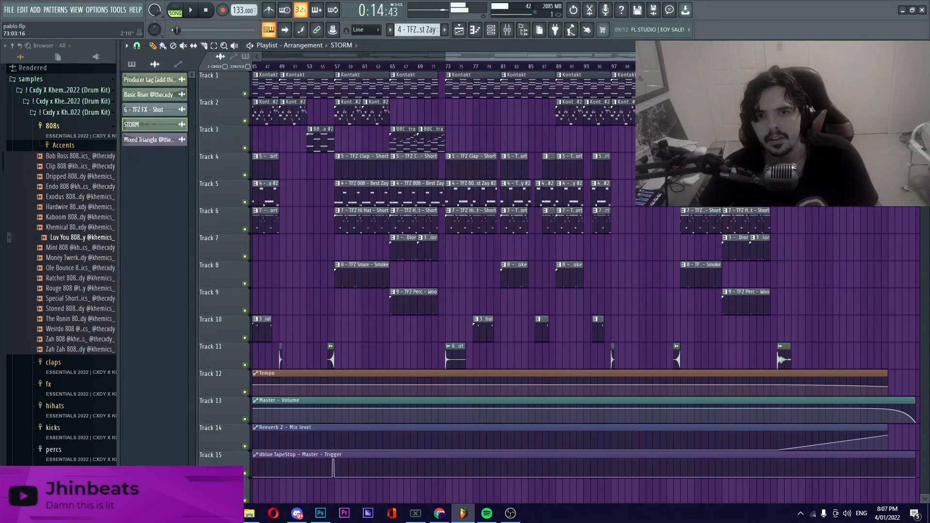
# Step: Open Track 3's first BBC Symphony Orchestra clip in the piano roll and switch playback to pattern mode
pyautogui.moveTo(446, 56); pyautogui.dragTo(261, 56)
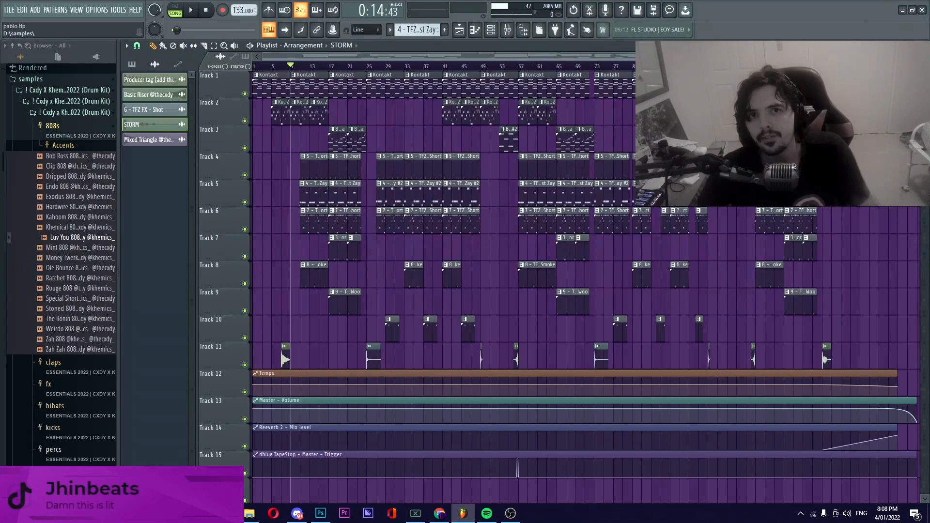
pyautogui.moveTo(871, 57); pyautogui.dragTo(459, 57)
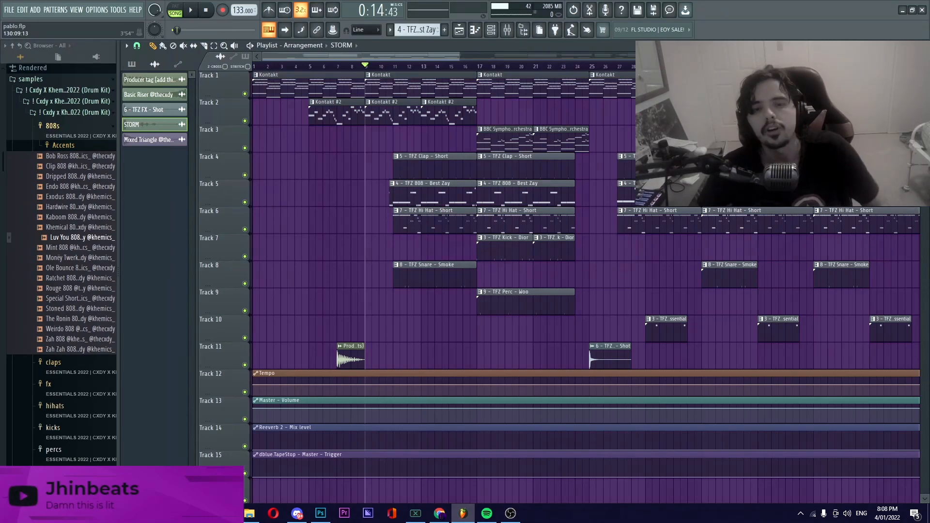
pyautogui.moveTo(459, 57); pyautogui.dragTo(530, 56)
pyautogui.doubleClick(433, 137)
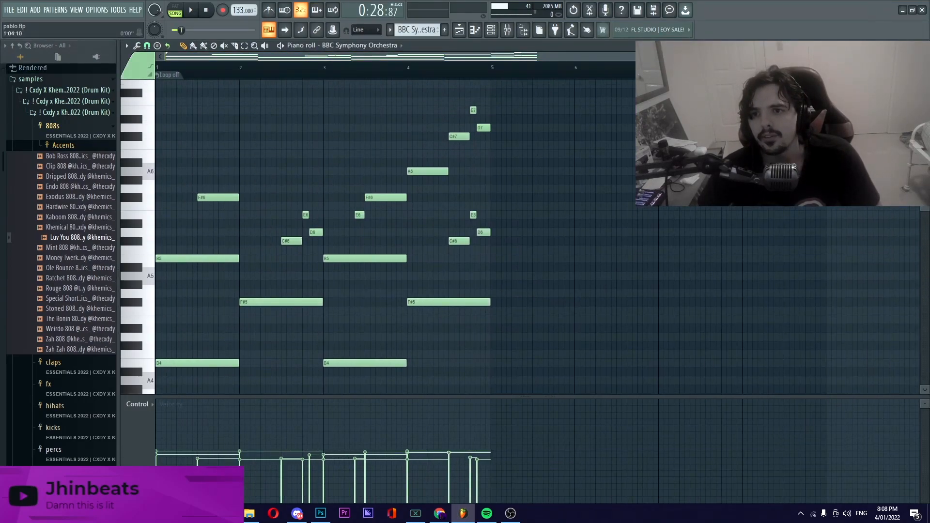
pyautogui.click(176, 10)
# Step: Play the BBC Symphony Orchestra pattern with all its notes in view, and stop playback
pyautogui.scroll(-2, 325, 206)
pyautogui.scroll(2, 324, 160)
pyautogui.scroll(-1, 300, 241)
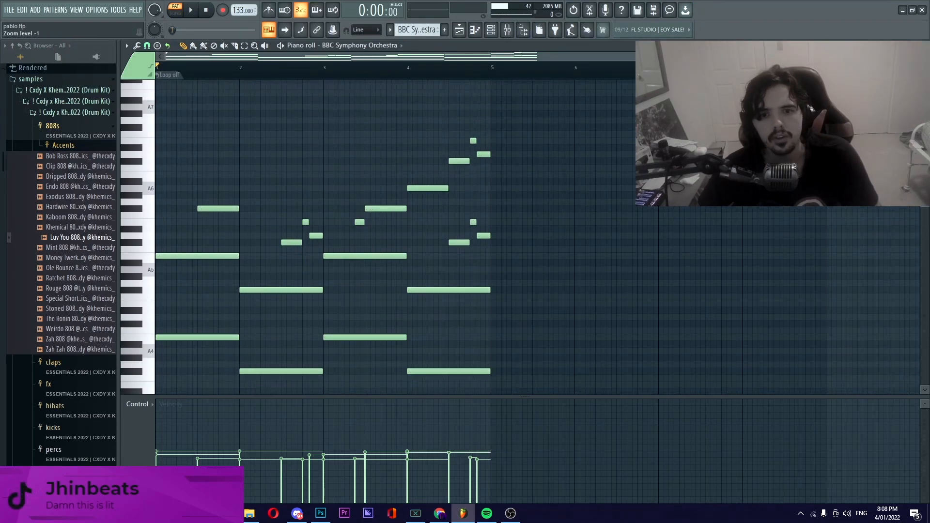
pyautogui.press('space')
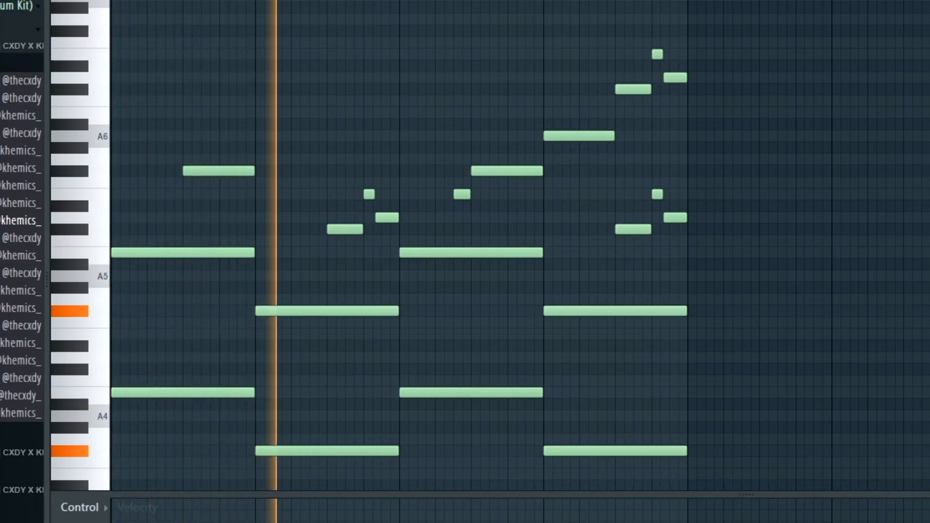
pyautogui.scroll(-1, 465, 262)
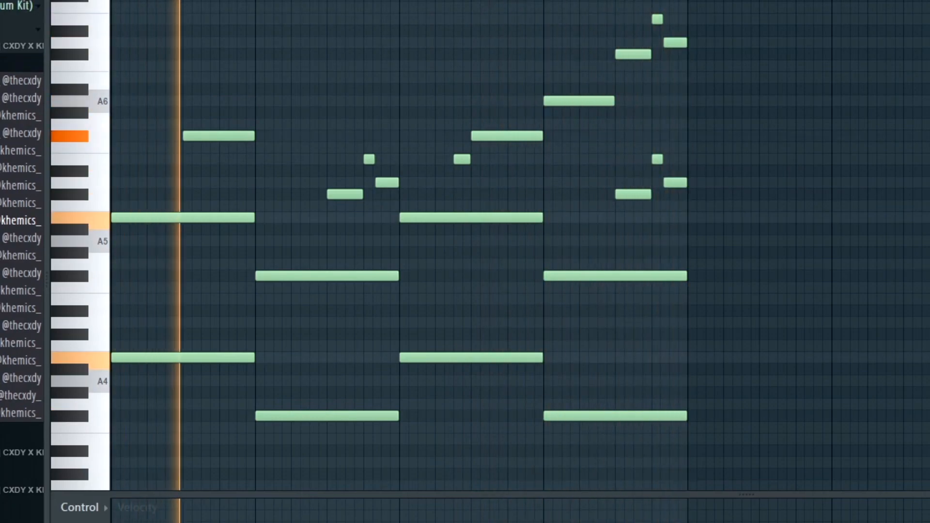
pyautogui.press('space')
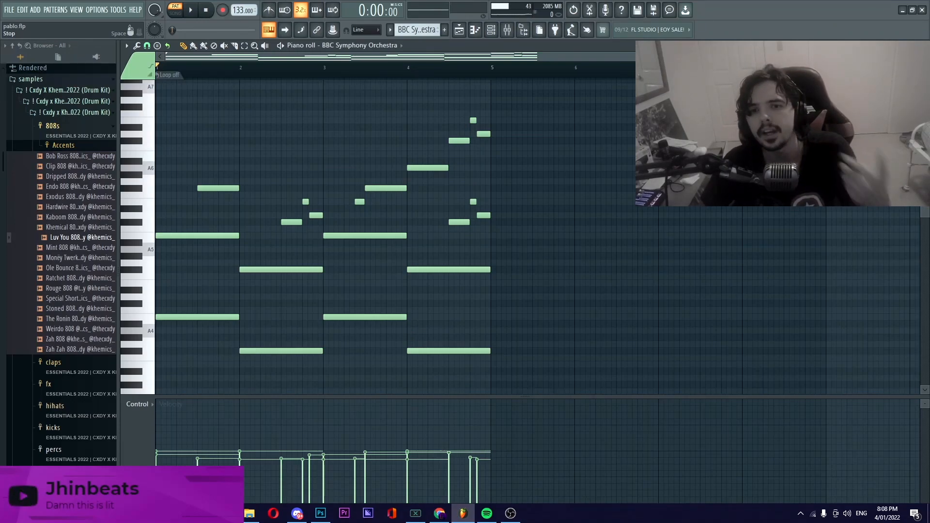
# Step: Open Track 3's BBC Symphony Orchestra #2 clip in the piano roll, play its pattern and return to the playlist
pyautogui.click(459, 29)
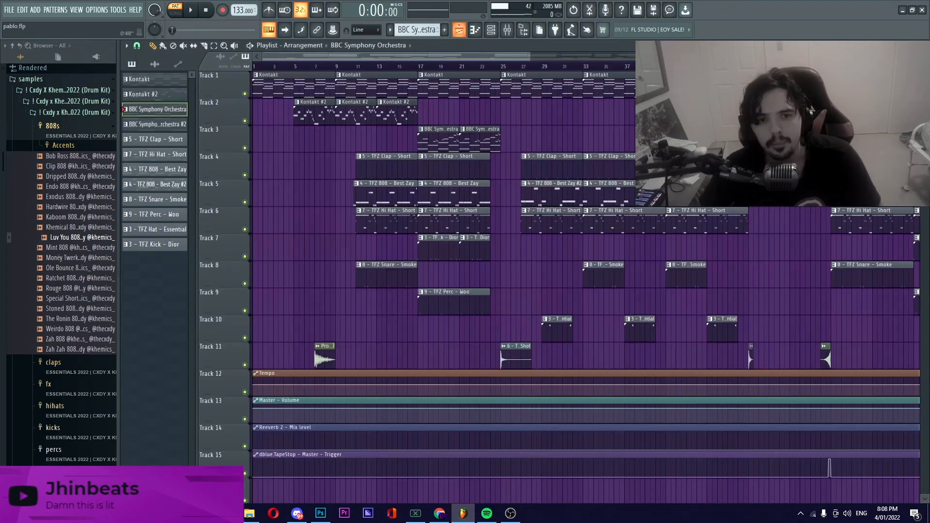
pyautogui.doubleClick(809, 140)
pyautogui.moveTo(824, 57); pyautogui.dragTo(696, 57)
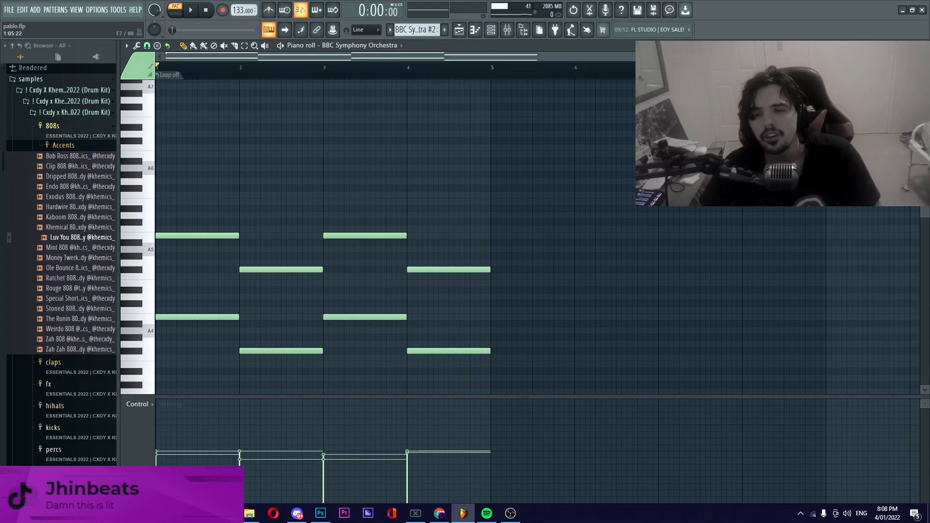
pyautogui.click(191, 10)
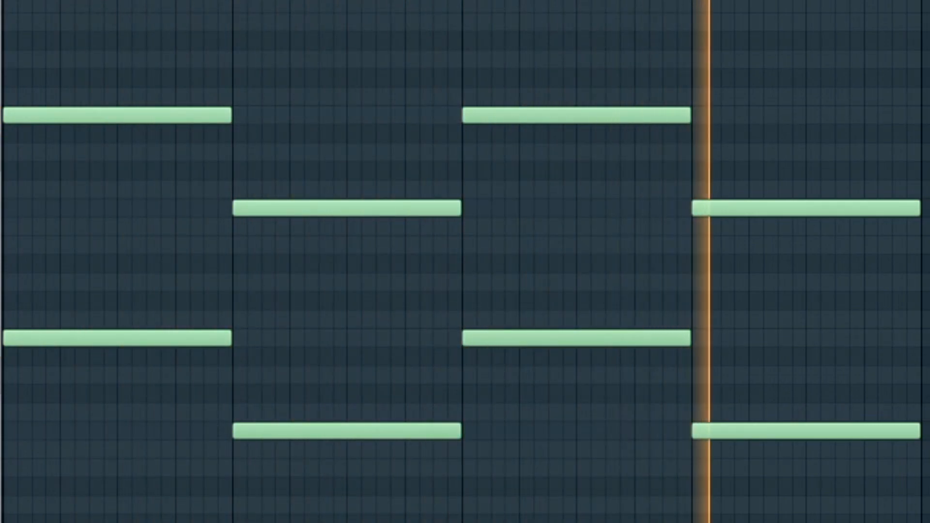
pyautogui.press('space')
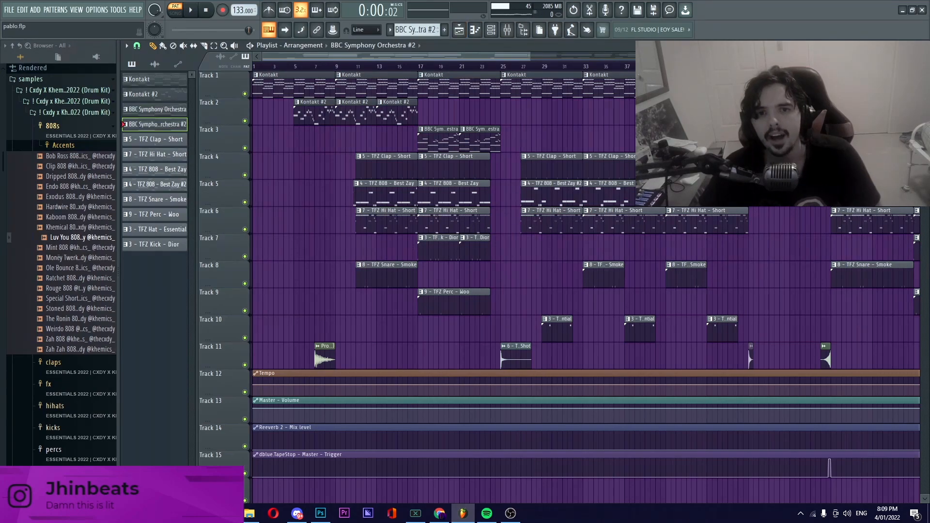
# Step: Play Track 4's TFZ Clap - Short pattern from bar 1 in the piano roll, and return to the playlist
pyautogui.moveTo(529, 56); pyautogui.dragTo(913, 56)
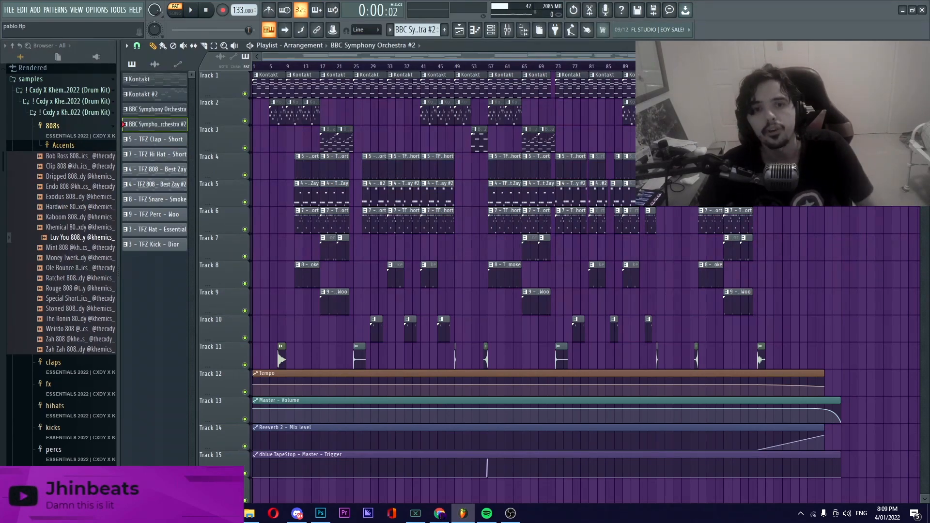
pyautogui.moveTo(915, 56); pyautogui.dragTo(404, 56)
pyautogui.doubleClick(476, 161)
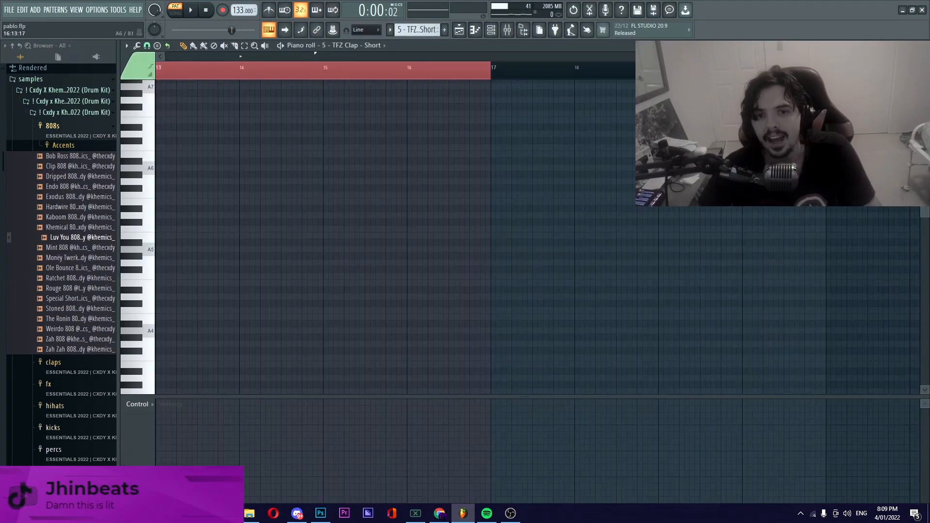
pyautogui.scroll(-5, 538, 227)
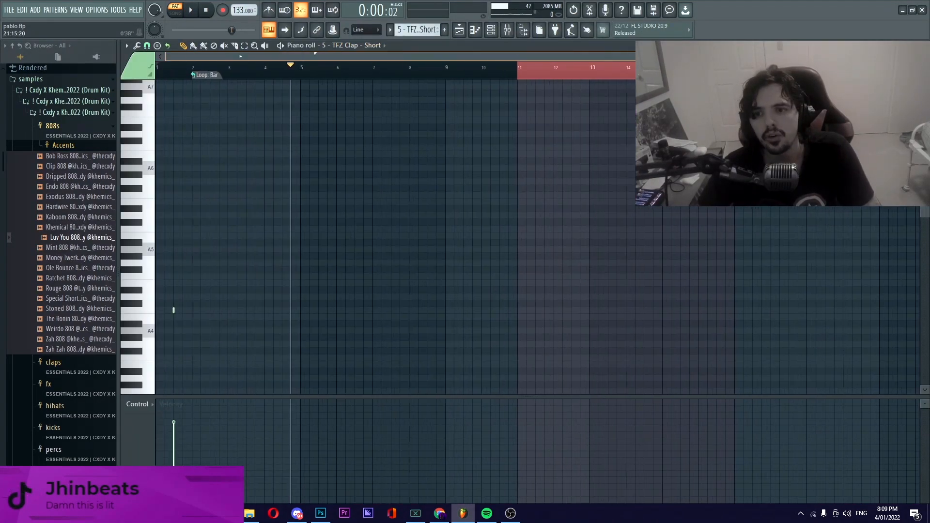
pyautogui.click(157, 68)
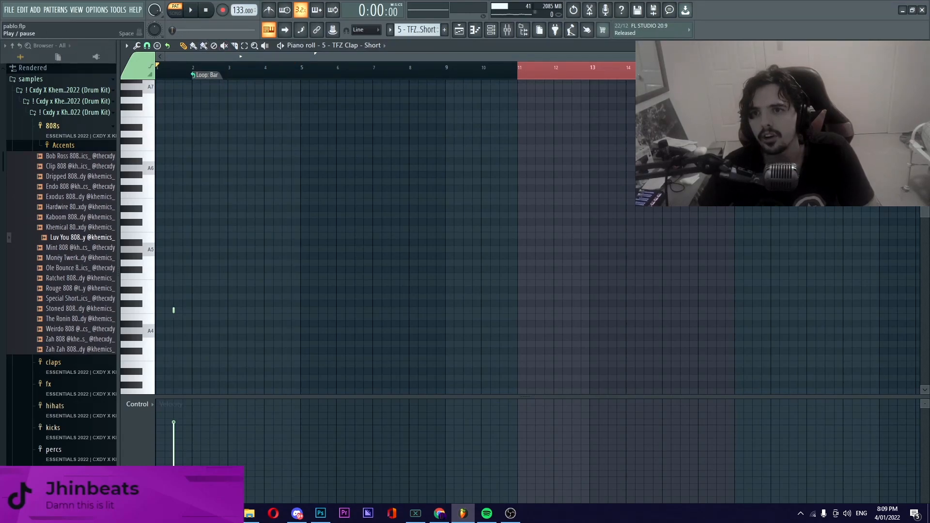
pyautogui.press('space')
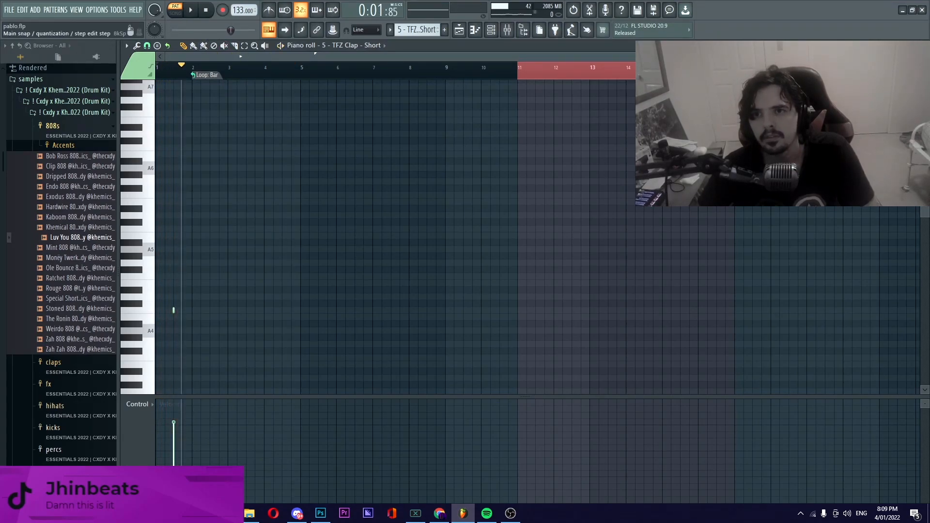
pyautogui.press('F5')
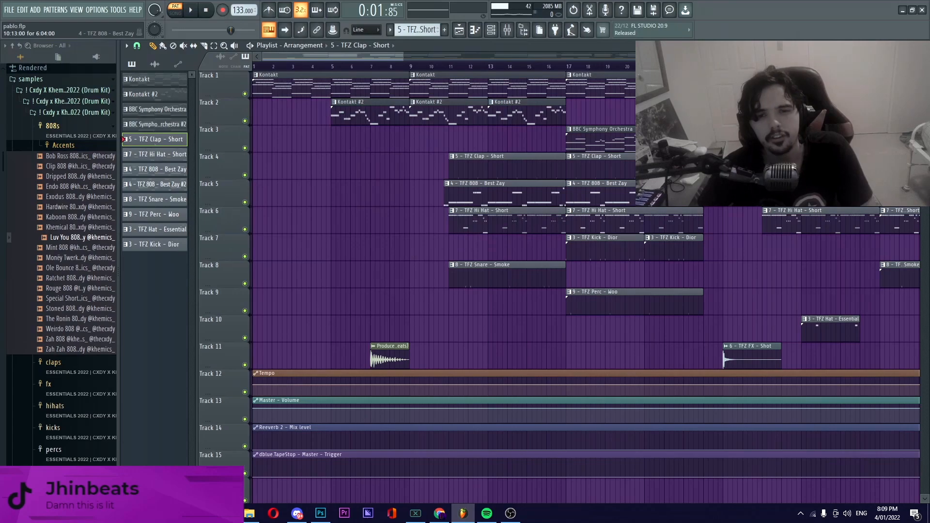
# Step: Open Track 6's 7 - TFZ Hi Hat - Short clip in the piano roll, enlarge its notes, play it and return to the playlist
pyautogui.doubleClick(497, 217)
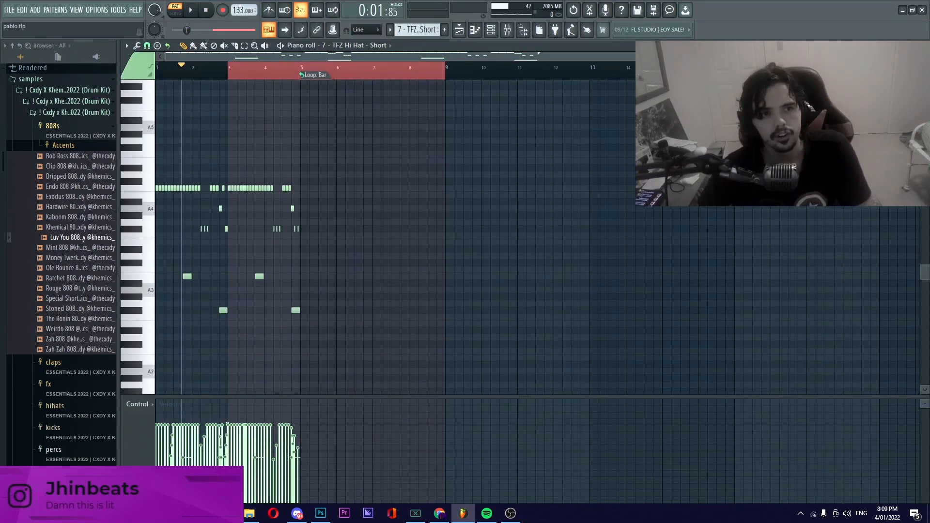
pyautogui.moveTo(924, 72); pyautogui.dragTo(924, 61)
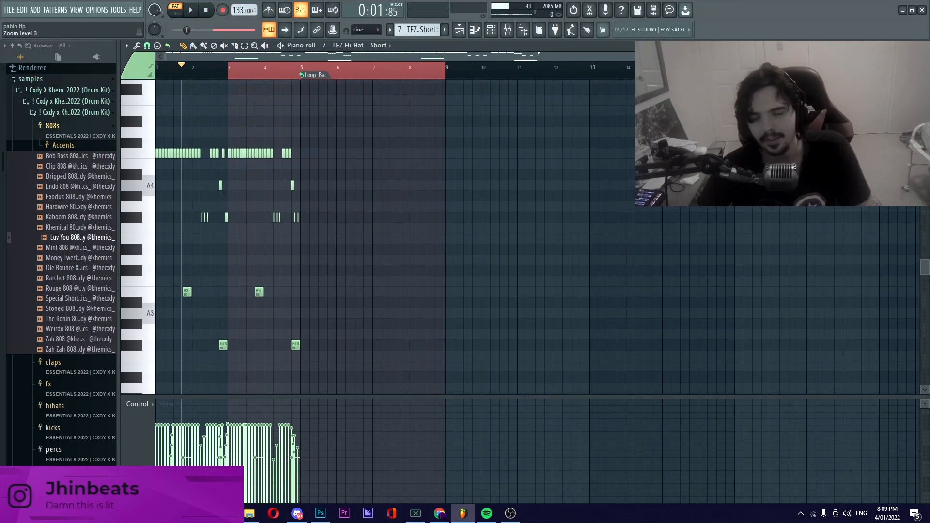
pyautogui.scroll(4, 209, 100)
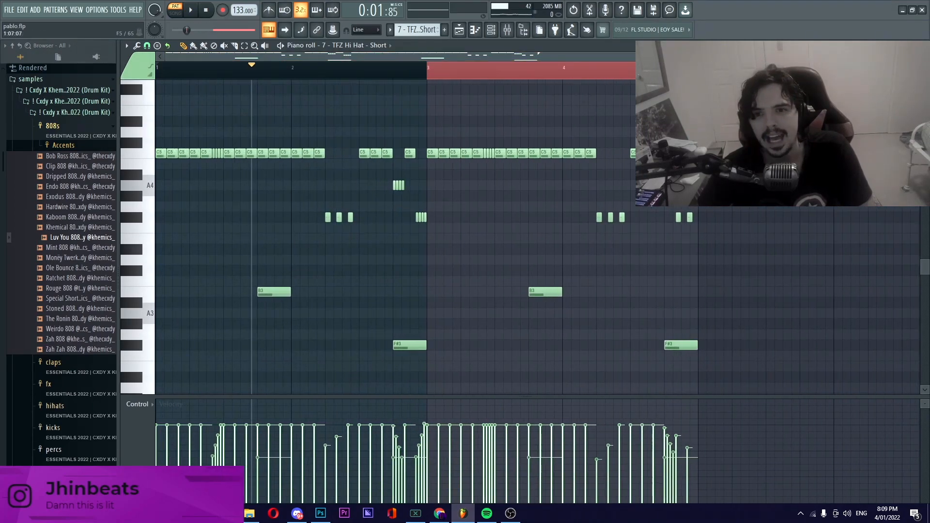
pyautogui.press('space')
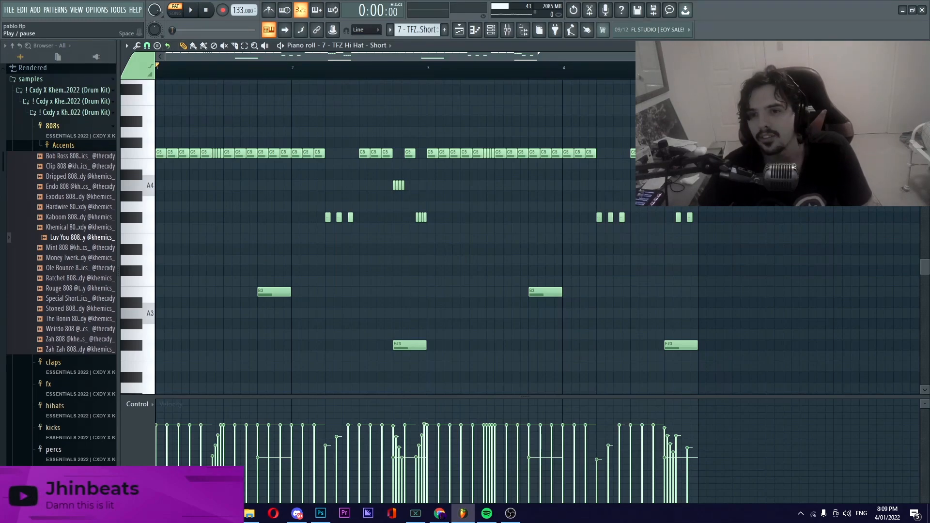
pyautogui.press('space')
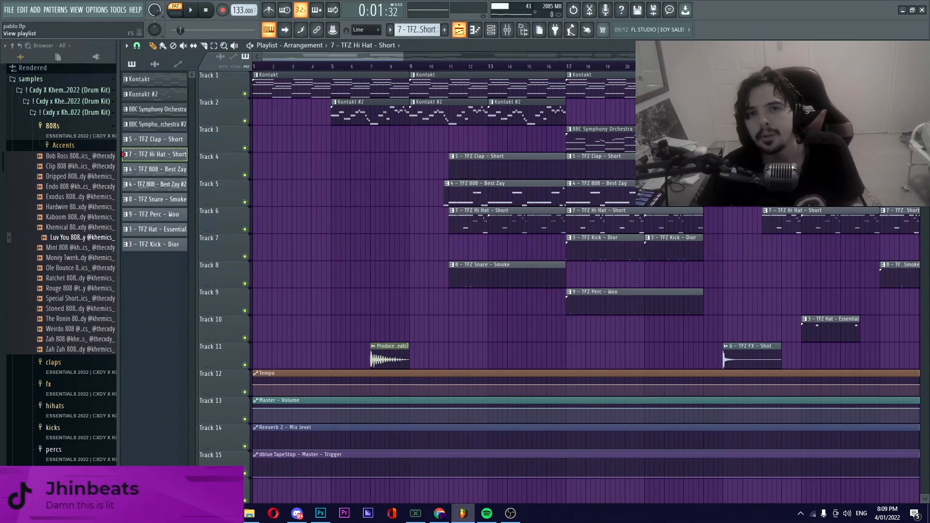
# Step: Open Track 8's TFZ Snare - Smoke clip, play its hits from bar 2 and just before bar 4, and return to the playlist
pyautogui.doubleClick(484, 265)
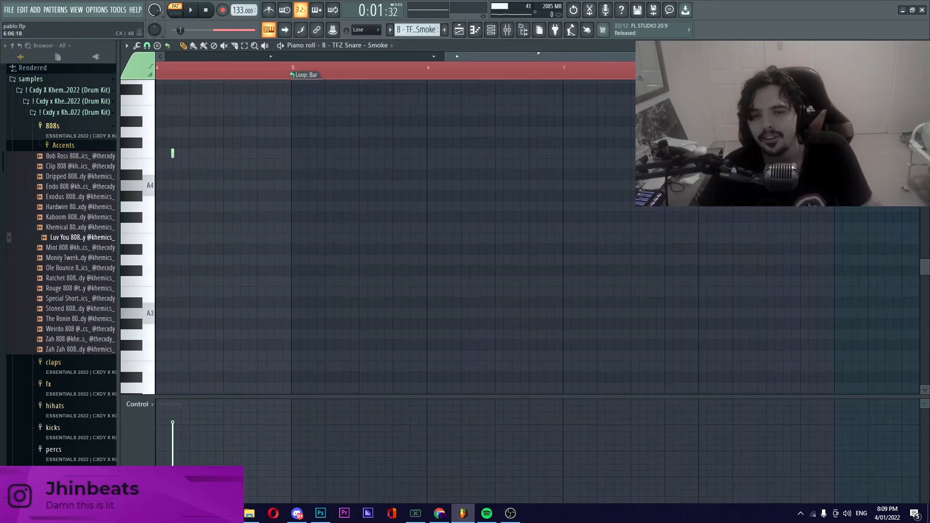
pyautogui.moveTo(455, 57); pyautogui.dragTo(162, 57)
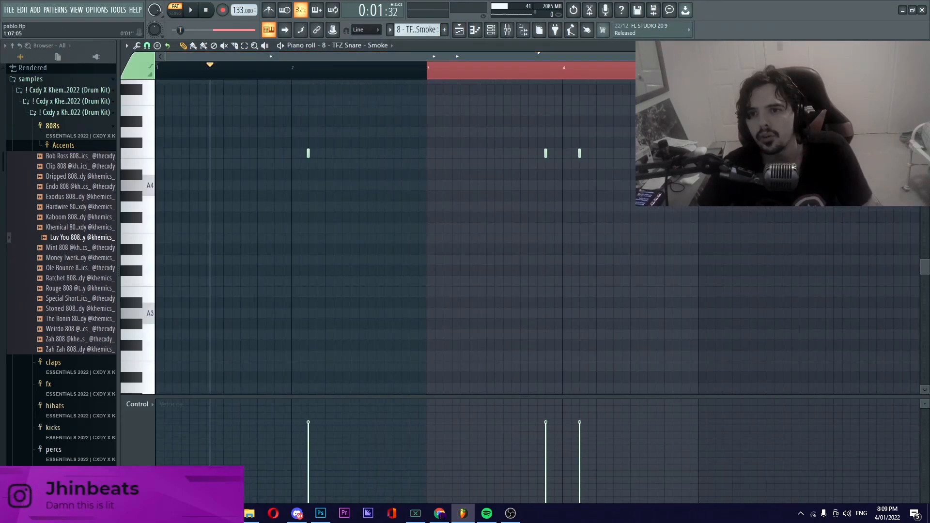
pyautogui.click(294, 68)
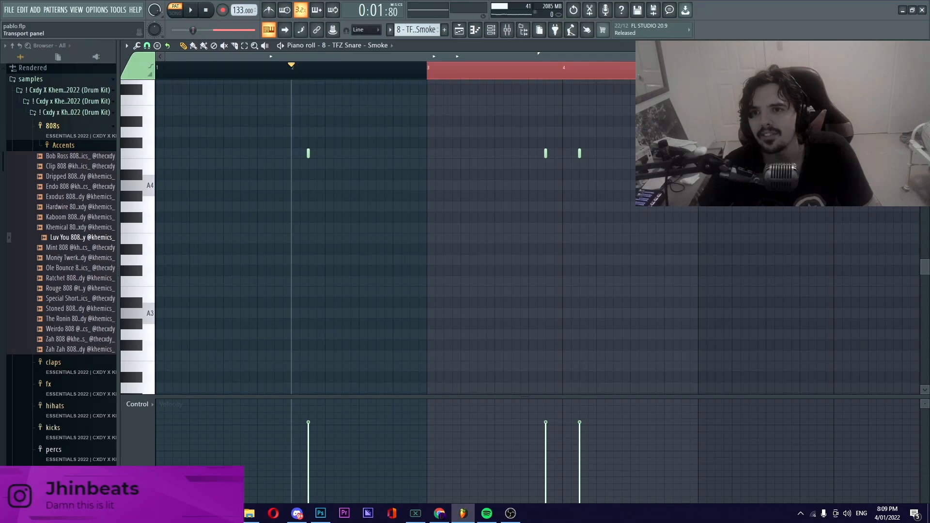
pyautogui.press('space')
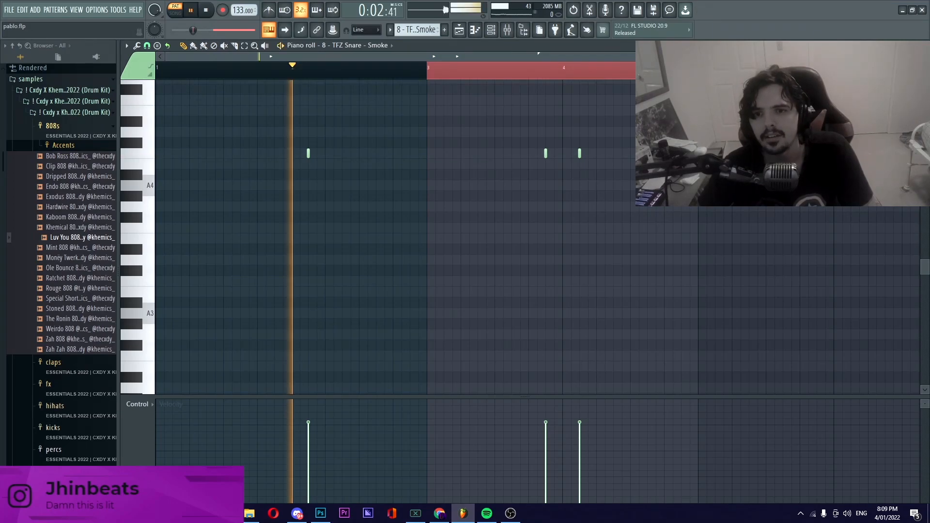
pyautogui.click(543, 68)
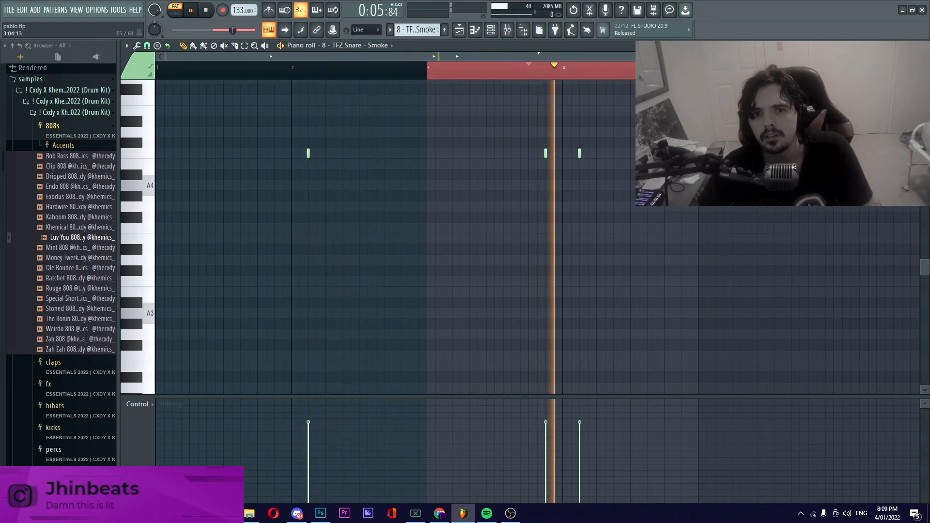
pyautogui.press('space')
pyautogui.click(459, 30)
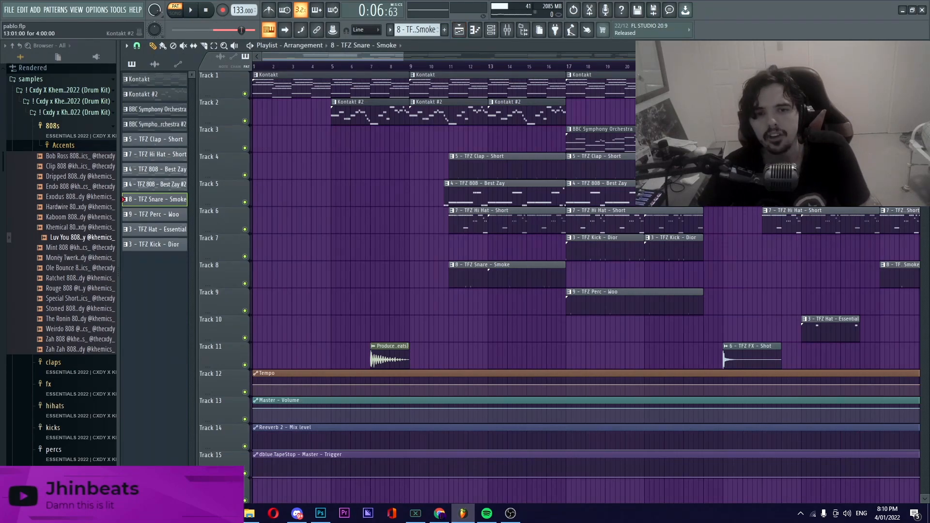
# Step: Open Track 5's TFZ 808 - Best Zay clip in the piano roll, show all its notes and play it from bar 1
pyautogui.doubleClick(504, 191)
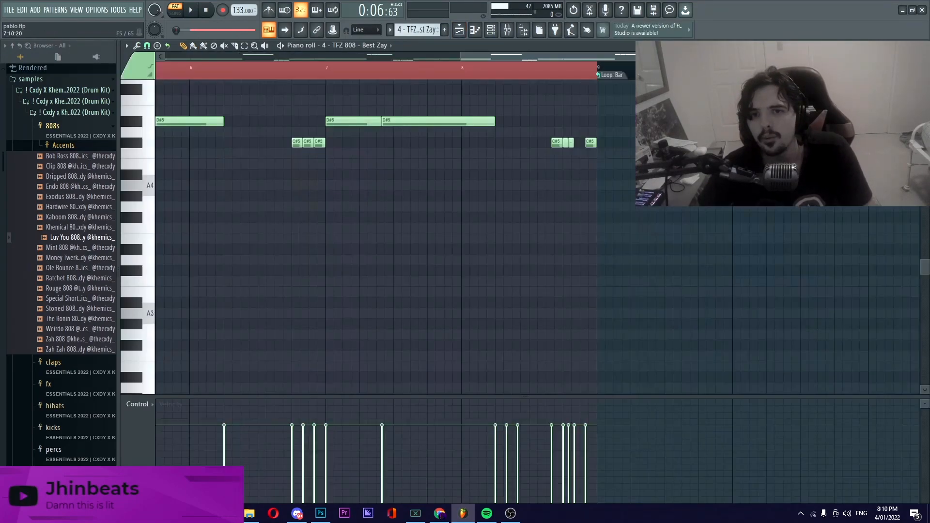
pyautogui.moveTo(494, 56); pyautogui.dragTo(199, 56)
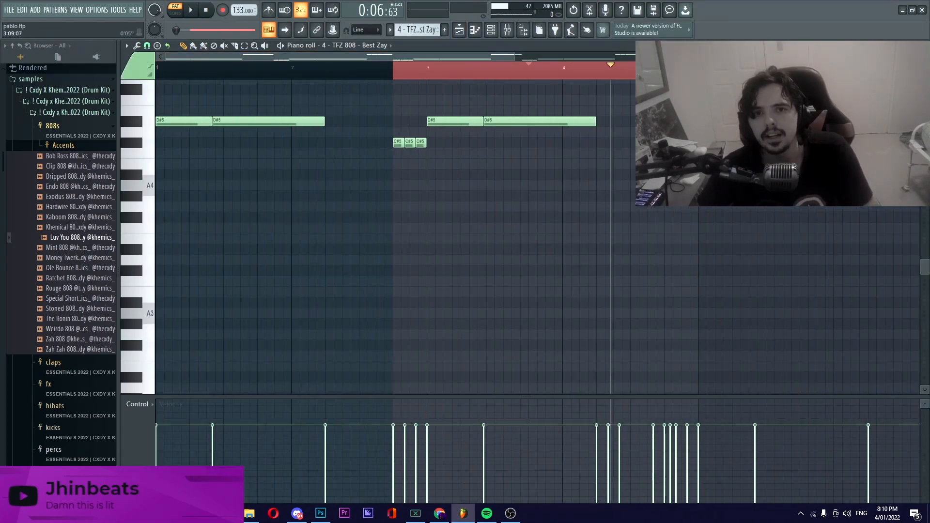
pyautogui.scroll(-4, 498, 68)
pyautogui.scroll(5, 395, 218)
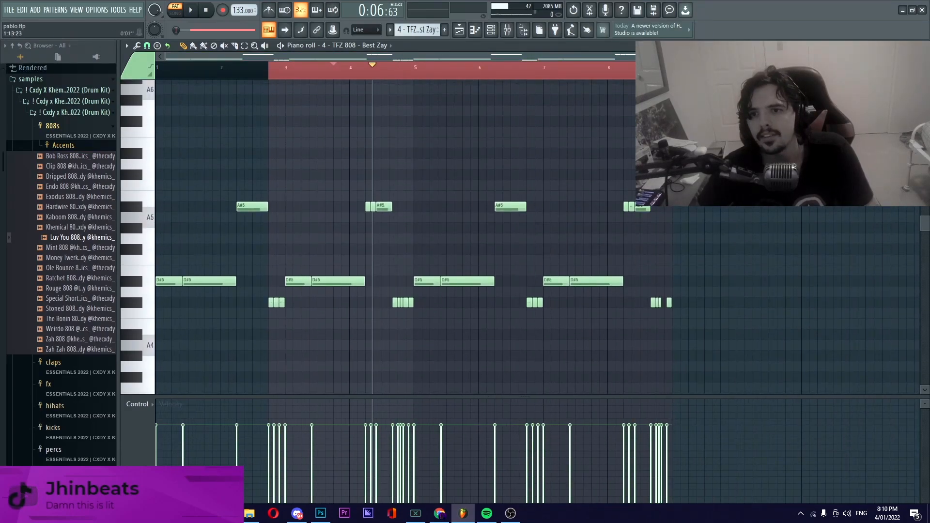
pyautogui.click(186, 68)
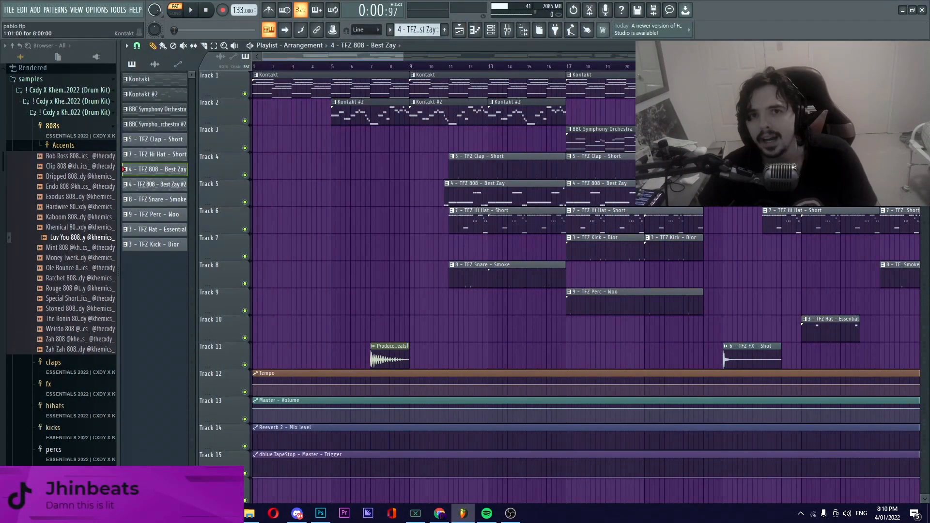
# Step: Open Track 9's TFZ Perc - Woo clip in the piano roll, play its opening hit and return to the playlist
pyautogui.moveTo(403, 57); pyautogui.dragTo(442, 56)
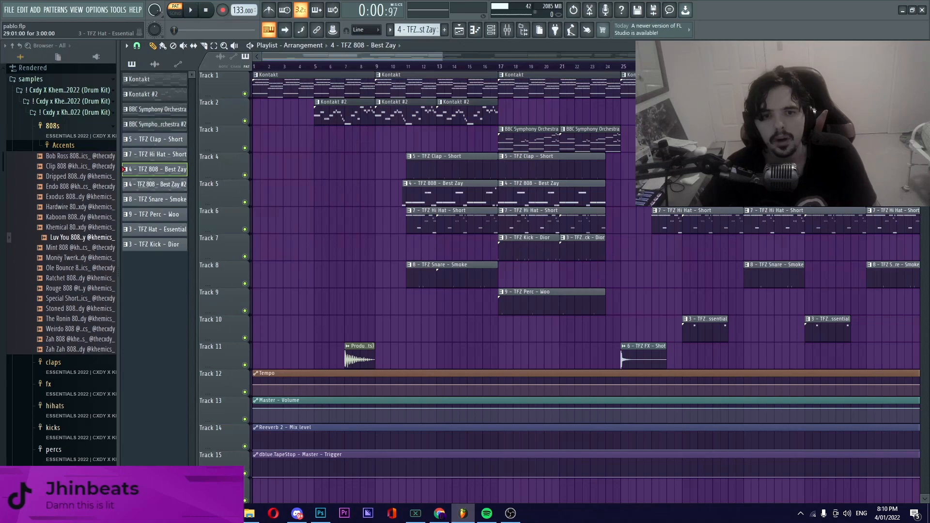
pyautogui.doubleClick(553, 292)
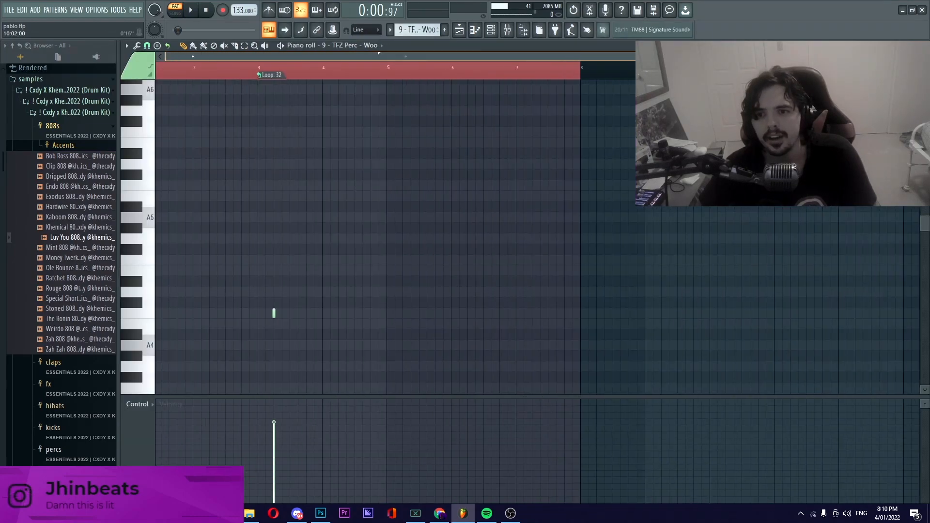
pyautogui.press('space')
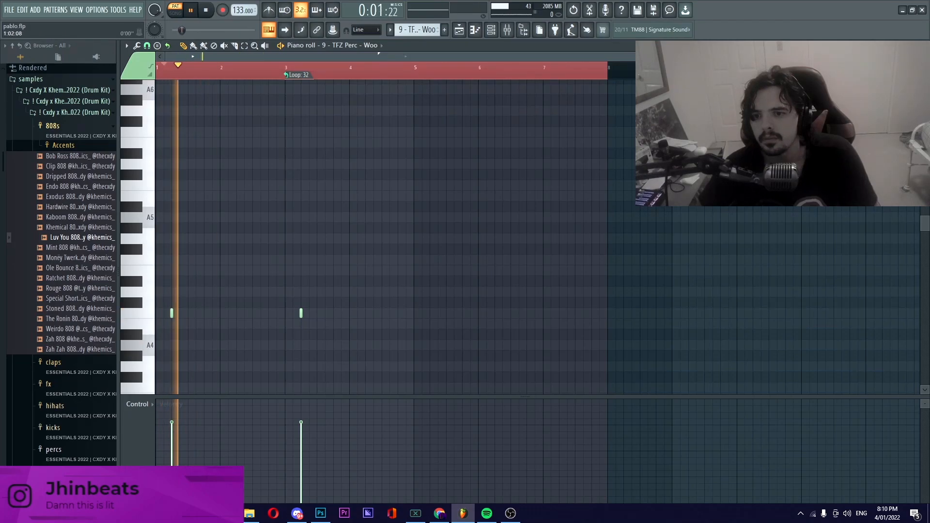
pyautogui.press('space')
pyautogui.click(458, 30)
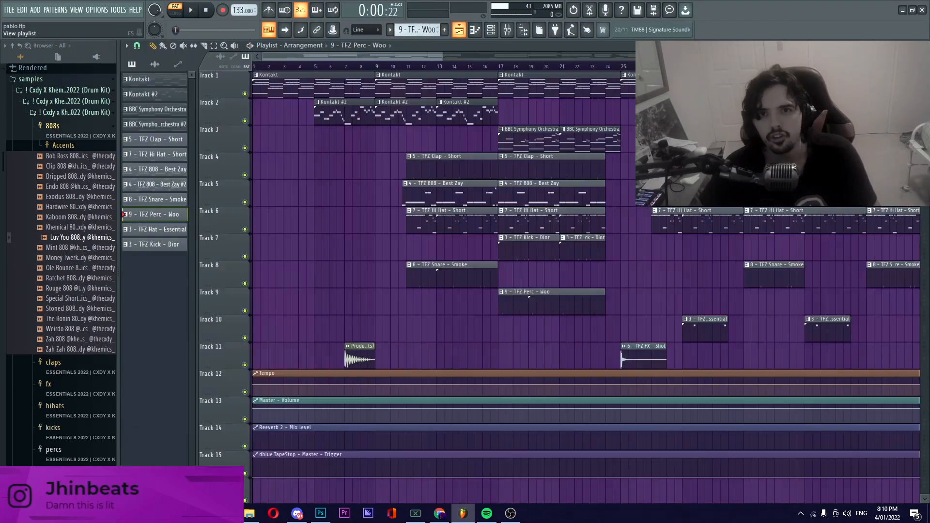
# Step: Open the TFZ Hat - Essential pattern in the piano roll, play from just before its first note and return to the playlist
pyautogui.doubleClick(127, 229)
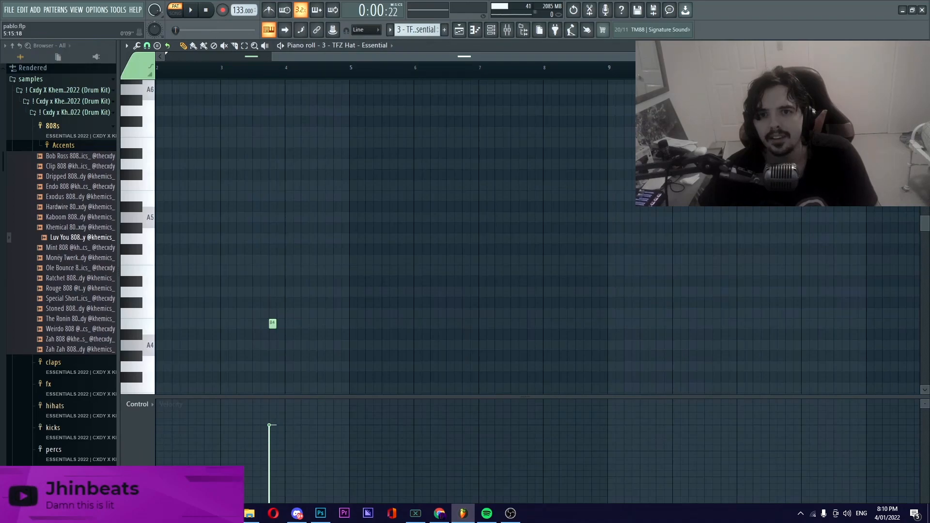
pyautogui.moveTo(409, 57); pyautogui.dragTo(300, 56)
pyautogui.click(187, 67)
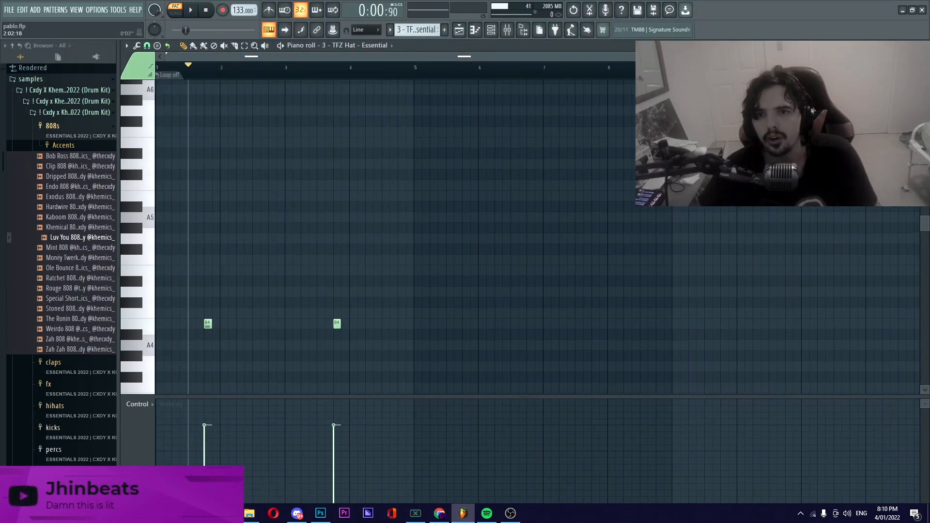
pyautogui.press('space')
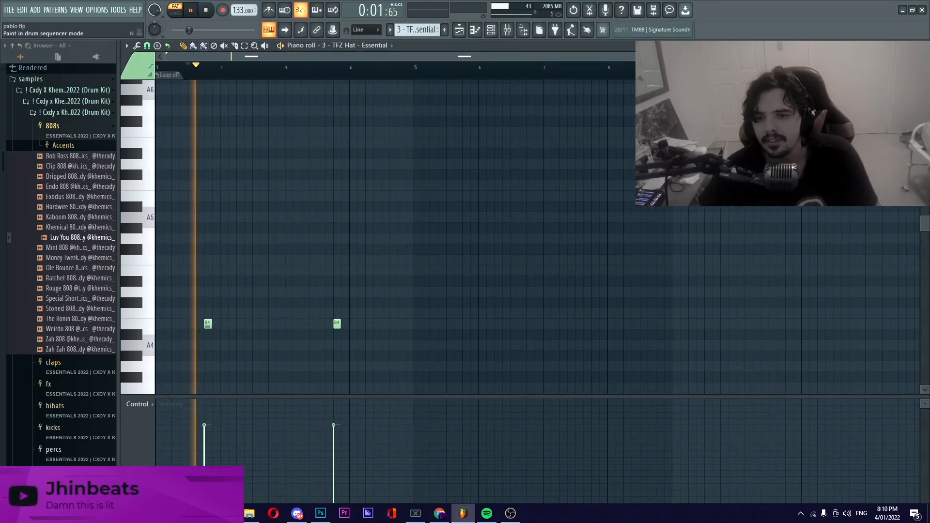
pyautogui.click(459, 30)
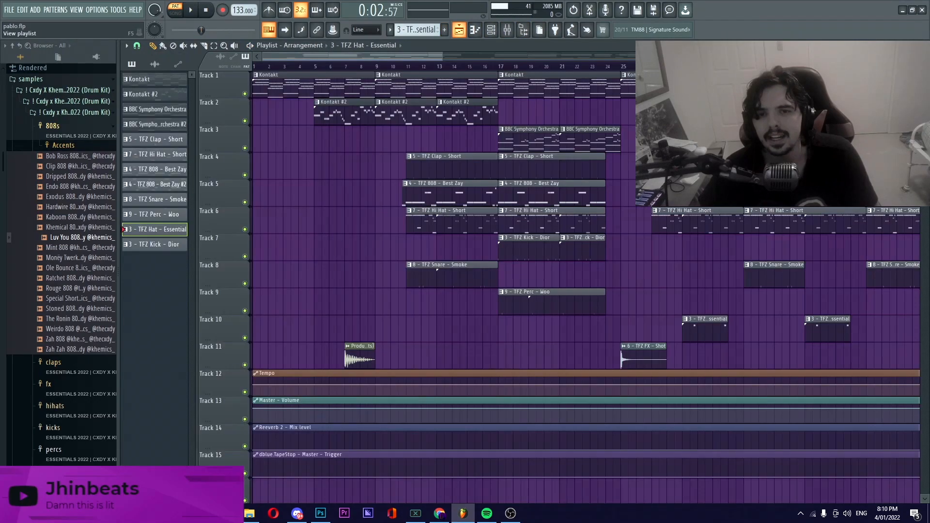
# Step: Review the whole arrangement with its automation clips, and open the Master track's Fruity Reeverb 2 in the mixer
pyautogui.scroll(-6, 272, 275)
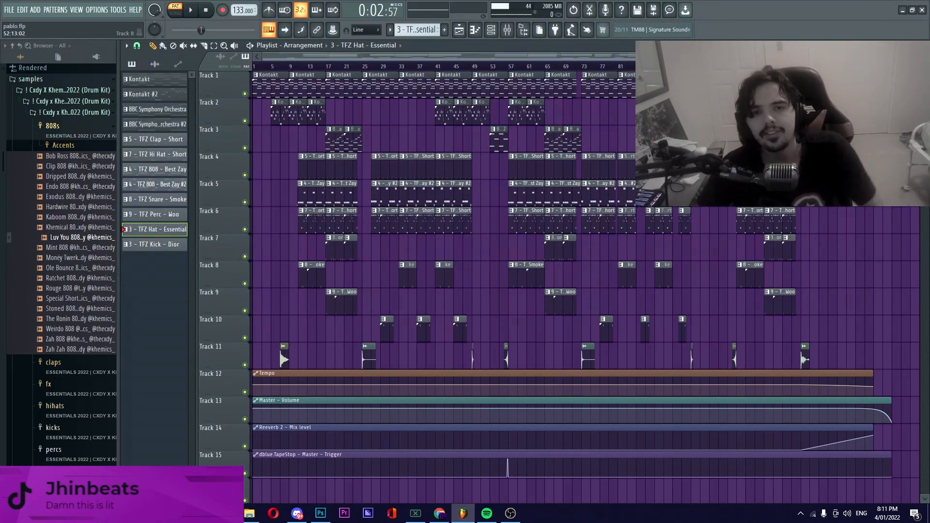
pyautogui.moveTo(871, 57); pyautogui.dragTo(895, 56)
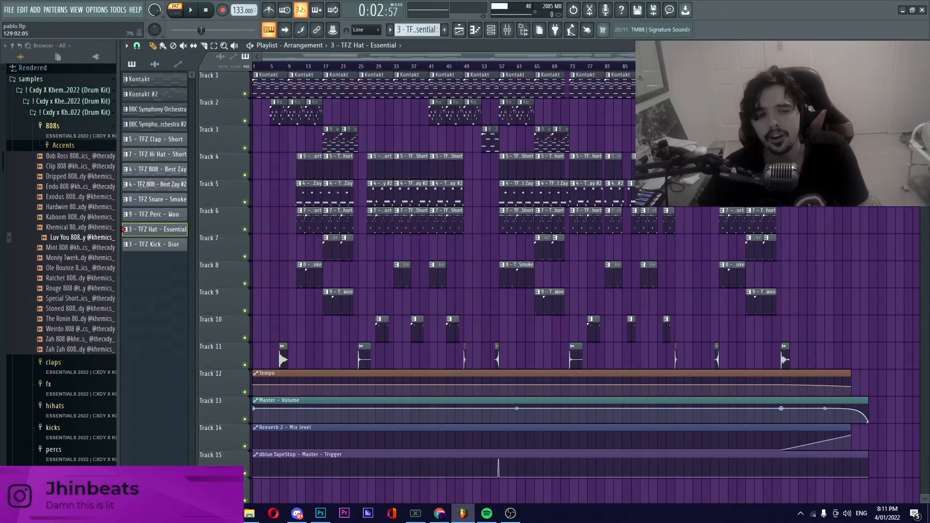
pyautogui.click(507, 29)
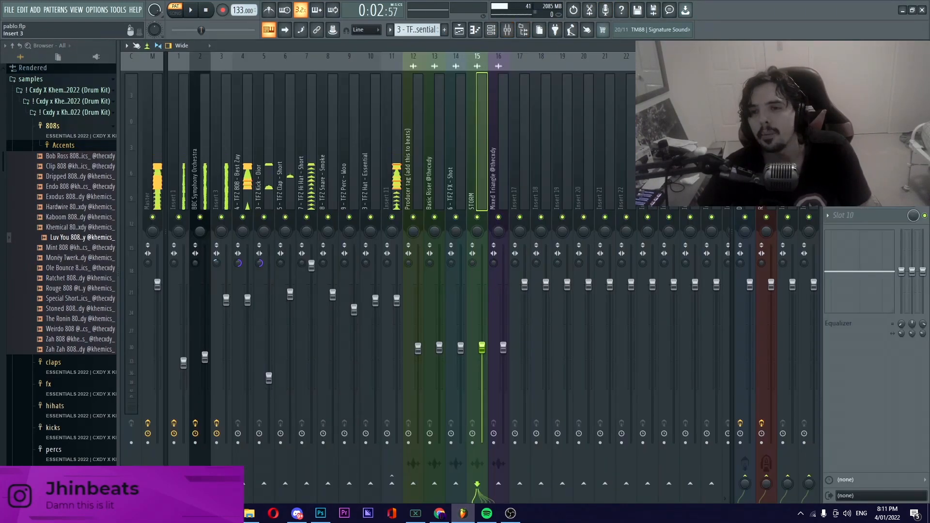
pyautogui.click(153, 145)
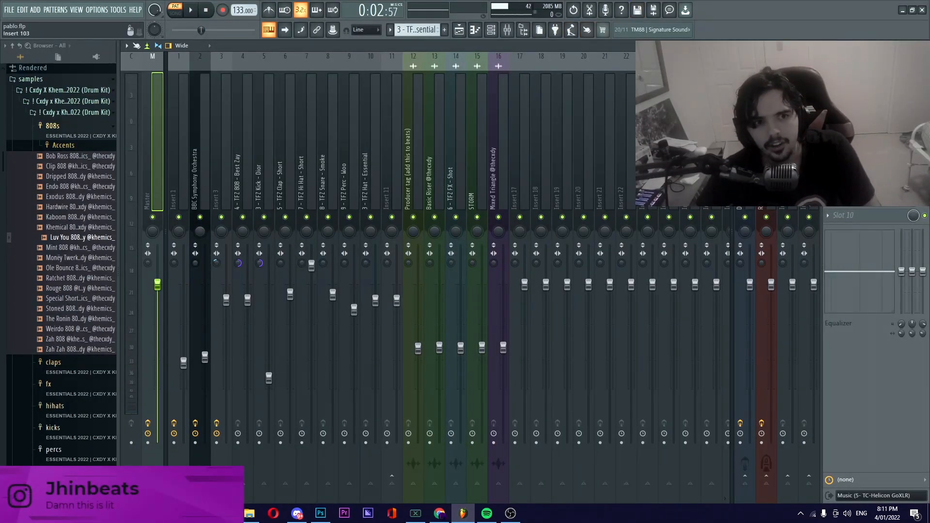
pyautogui.click(866, 92)
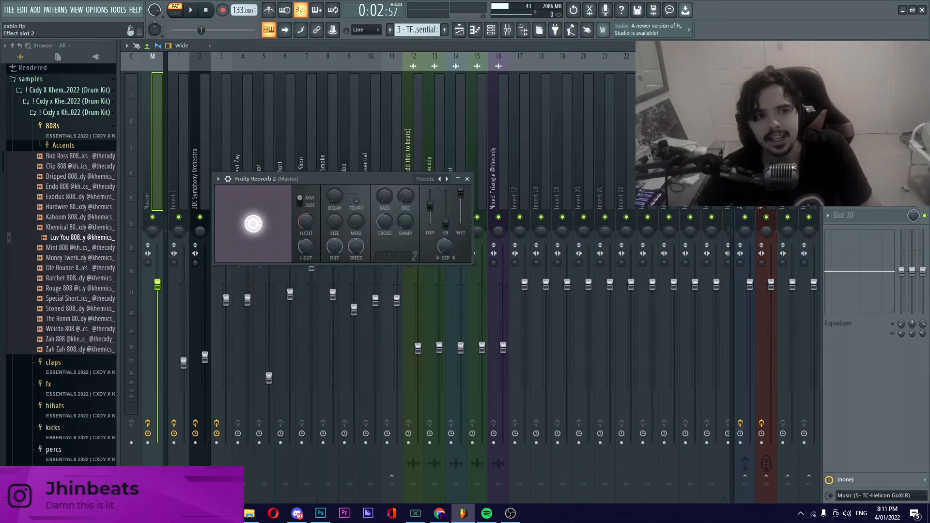
# Step: Show the Fruity Reeverb 2 preset list, close the plugin and return to the playlist
pyautogui.click(425, 179)
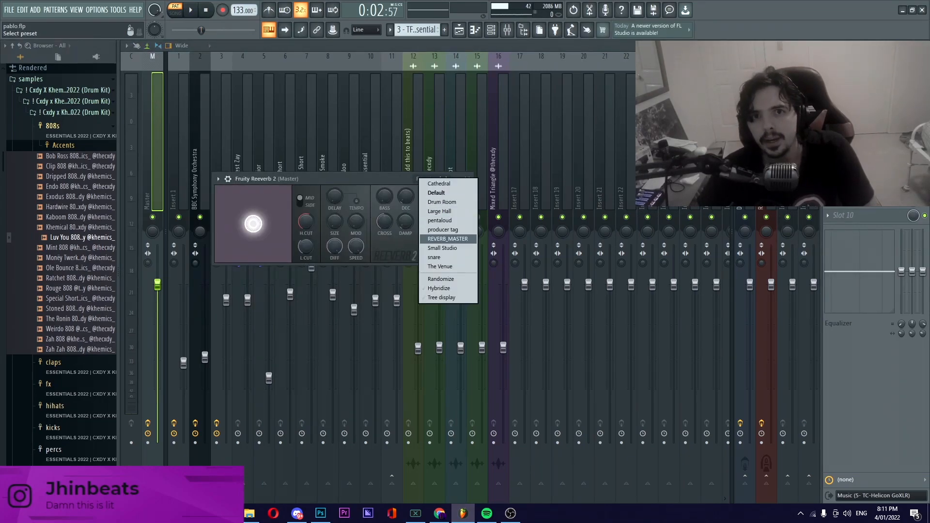
pyautogui.click(440, 221)
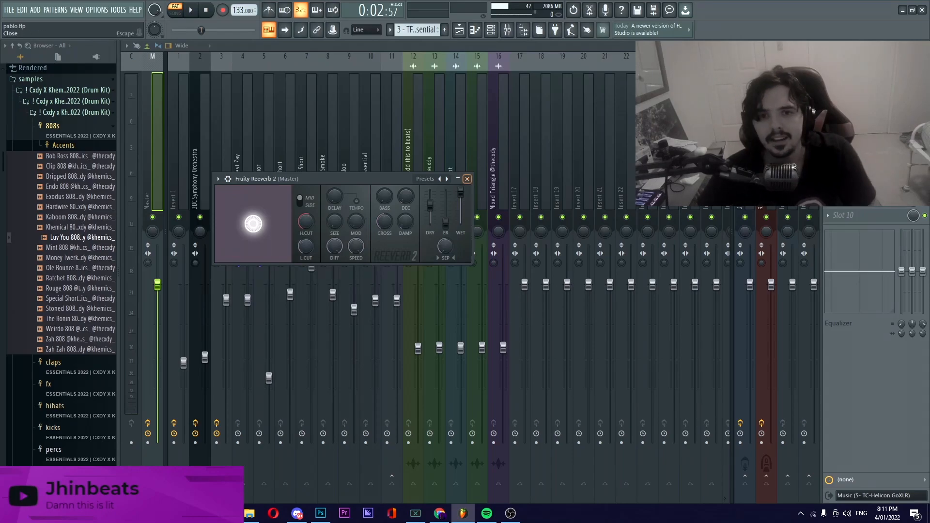
pyautogui.click(467, 179)
pyautogui.click(269, 30)
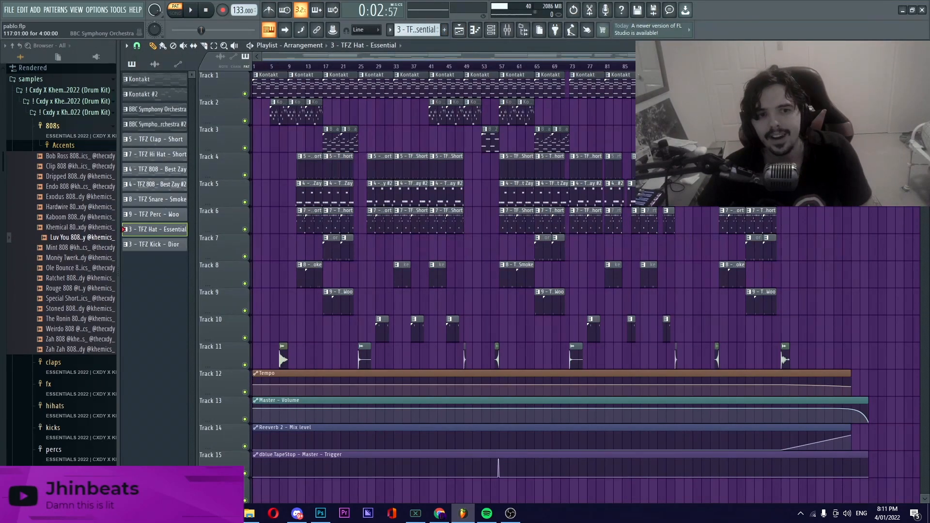
# Step: Switch playback to song mode, move the playhead back to bar 1 and bring the first part of the arrangement into view
pyautogui.moveTo(874, 56); pyautogui.dragTo(853, 56)
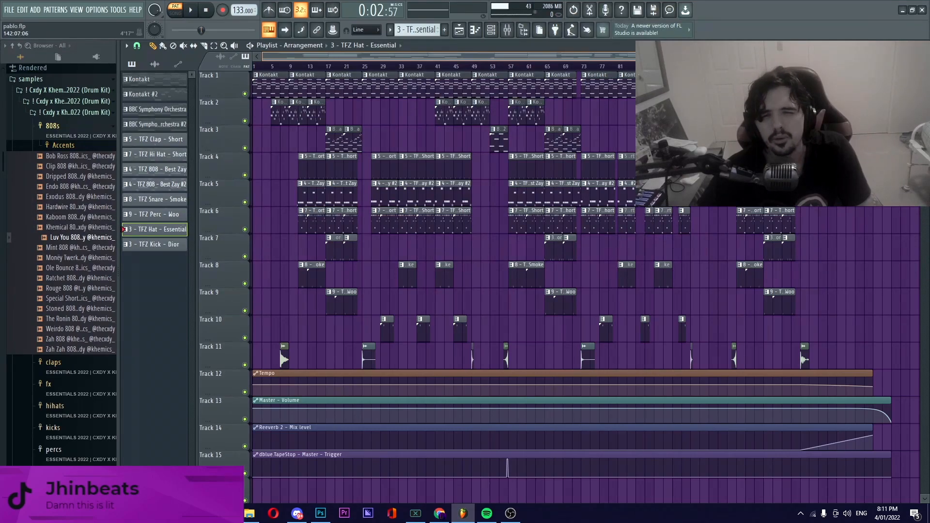
pyautogui.moveTo(853, 57); pyautogui.dragTo(797, 57)
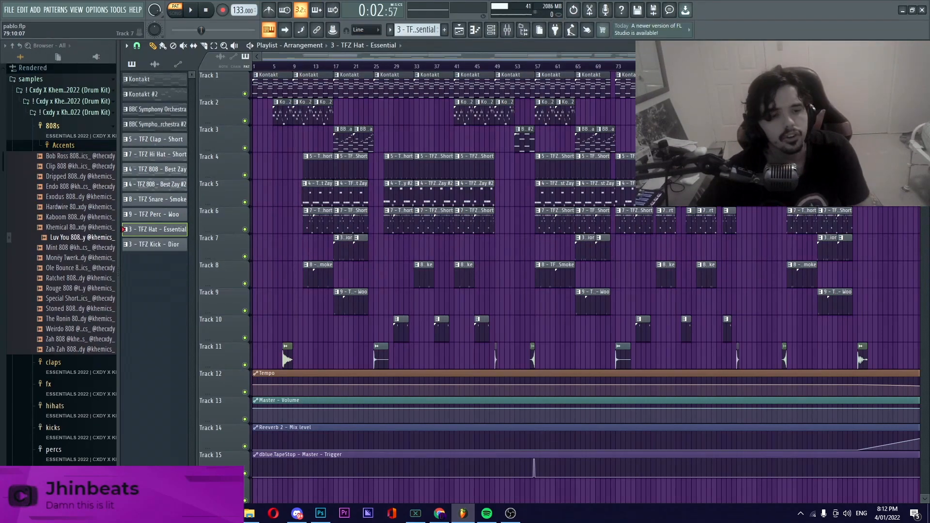
pyautogui.scroll(-2, 671, 56)
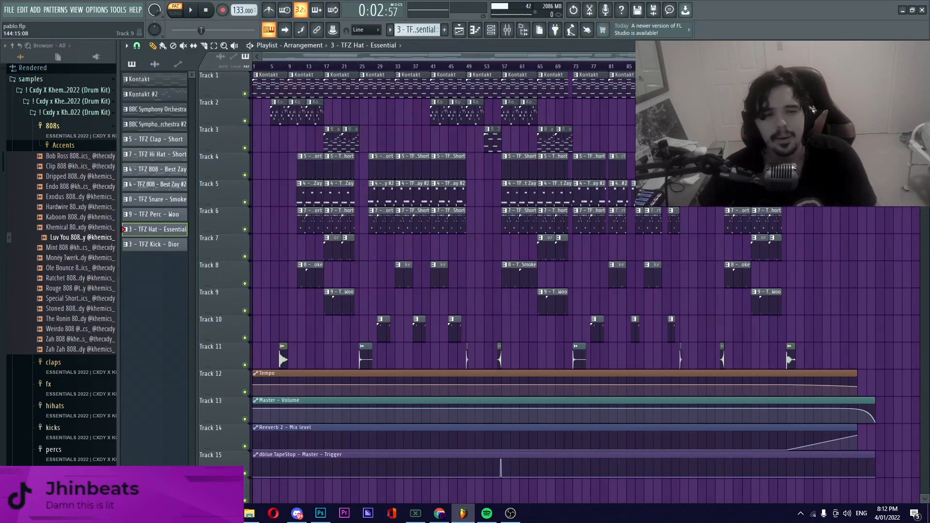
pyautogui.press('l')
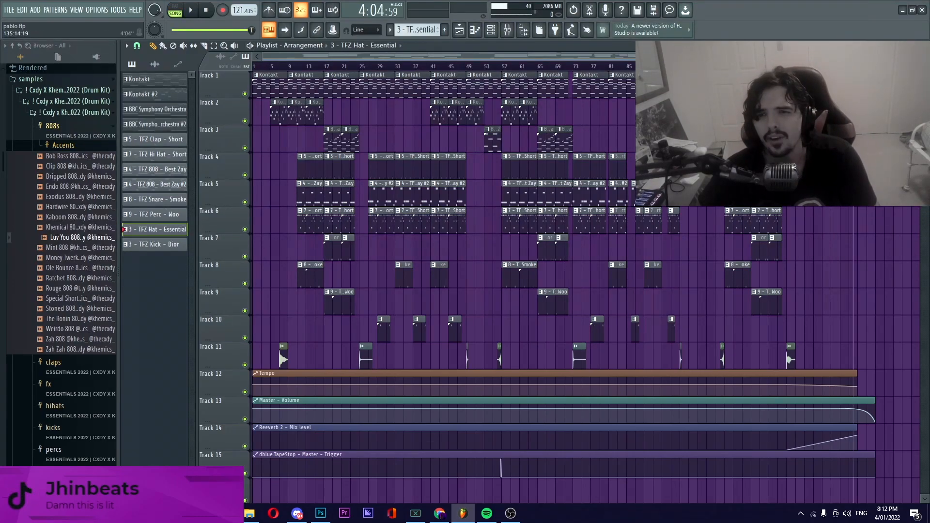
pyautogui.moveTo(857, 67); pyautogui.dragTo(253, 66)
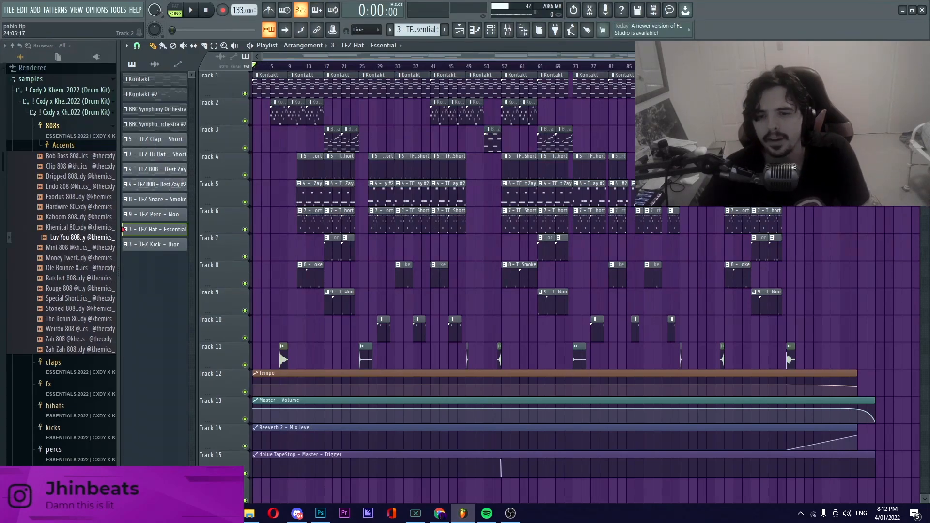
pyautogui.moveTo(885, 57); pyautogui.dragTo(508, 56)
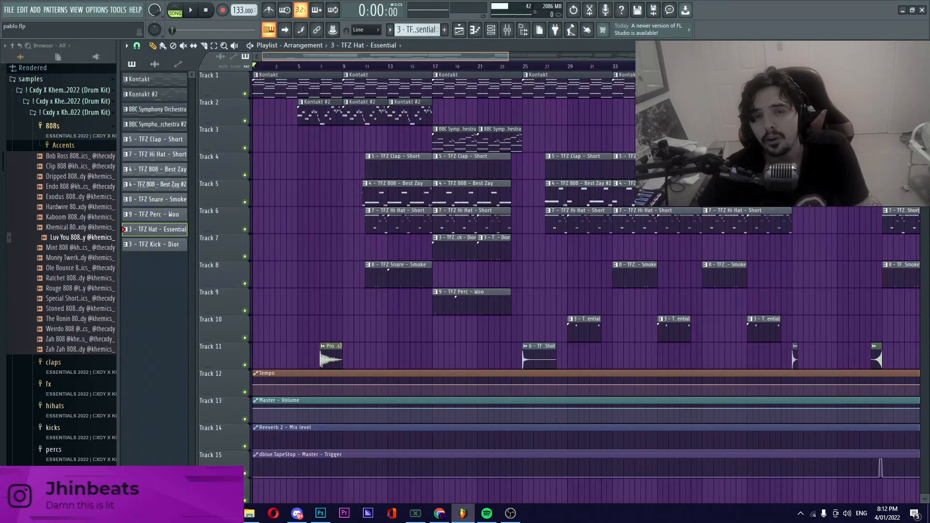